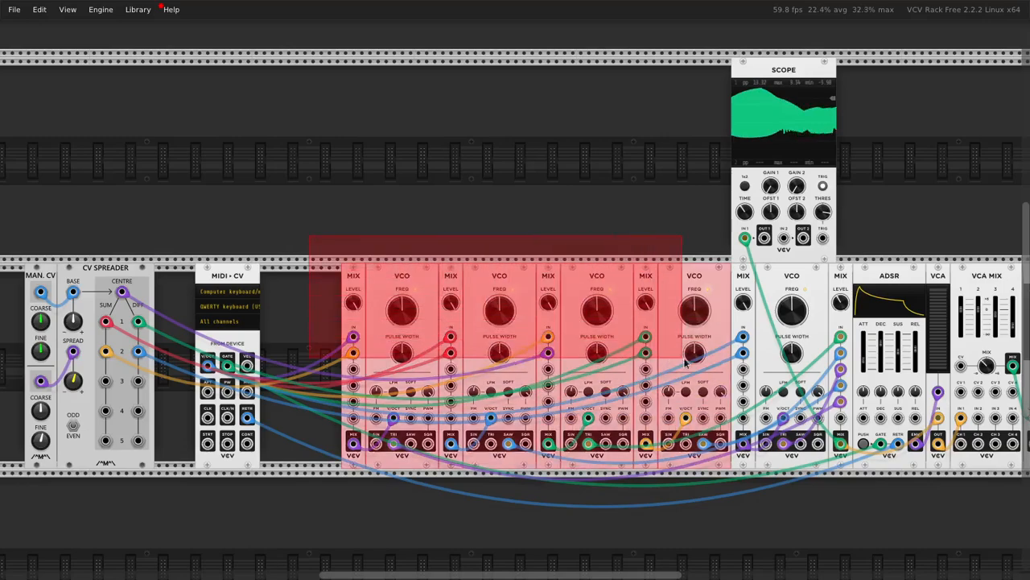
{"action": "left_click", "coordinate": [603, 231]}
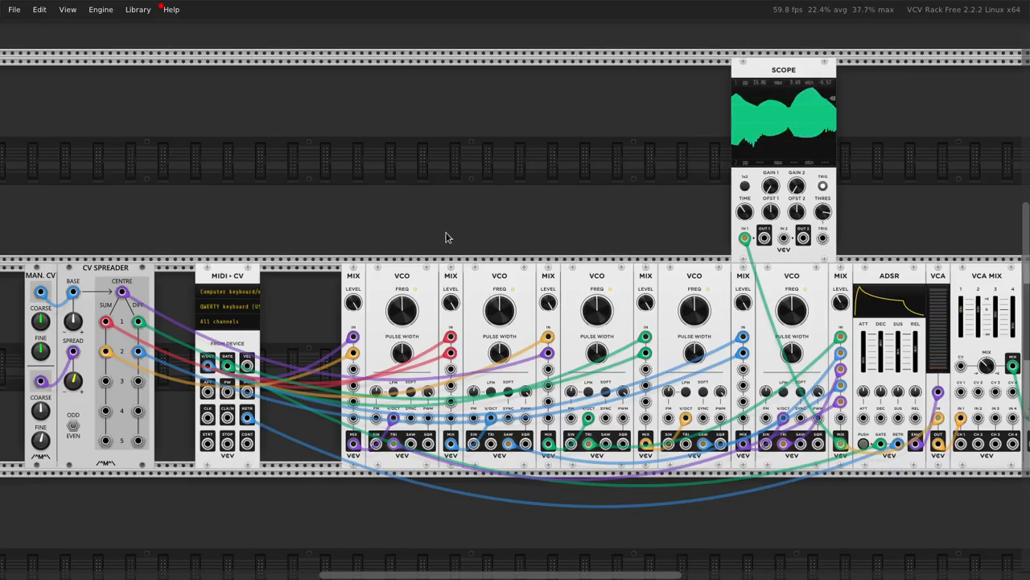
{"action": "left_click_drag", "start_coordinate": [754, 483], "coordinate": [345, 264]}
{"action": "left_click", "coordinate": [379, 202]}
{"action": "left_click_drag", "start_coordinate": [347, 239], "coordinate": [364, 218]}
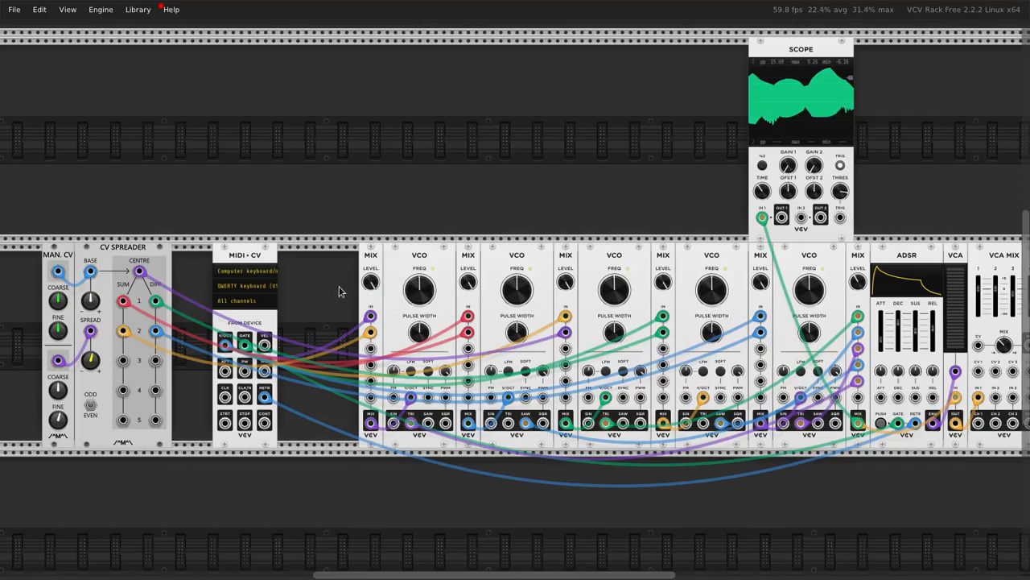
Step: Find the MERGE module by searching for "merge" and add it to the empty row above MIDI-CV
{"action": "scroll", "coordinate": [339, 190], "scroll_direction": "up", "scroll_amount": 2}
{"action": "scroll", "coordinate": [339, 190], "scroll_direction": "left", "scroll_amount": 2}
{"action": "right_click", "coordinate": [338, 188]}
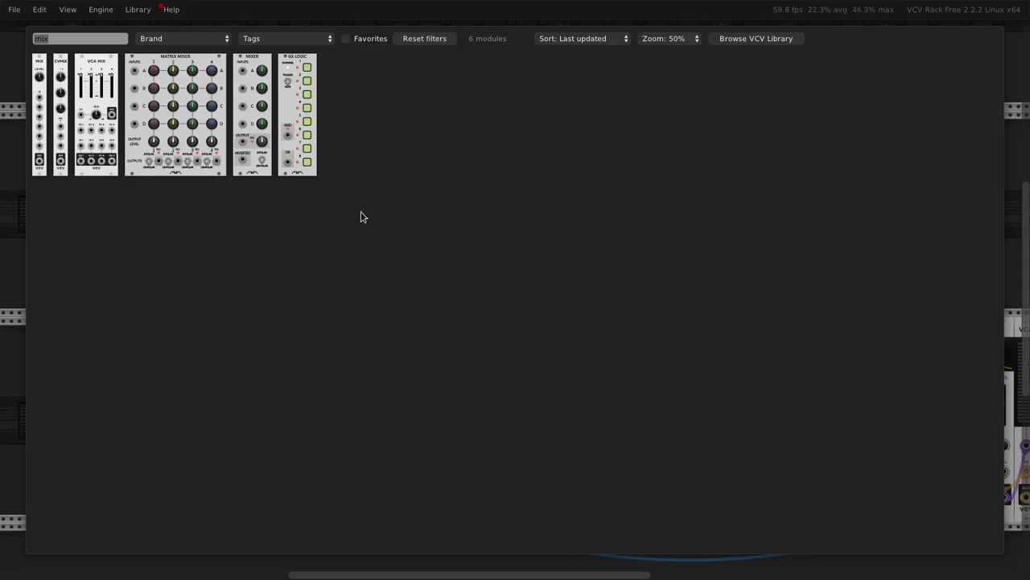
{"action": "type", "text": "merge"}
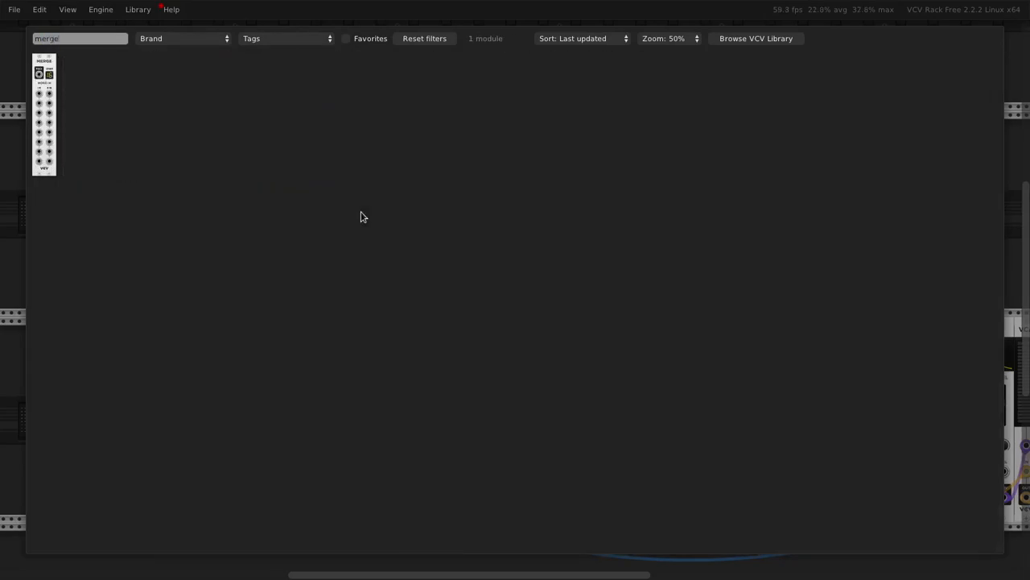
{"action": "left_click_drag", "start_coordinate": [53, 81], "coordinate": [402, 265]}
{"action": "scroll", "coordinate": [408, 149], "scroll_direction": "up", "scroll_amount": 1}
{"action": "scroll", "coordinate": [409, 149], "scroll_direction": "down", "scroll_amount": 1}
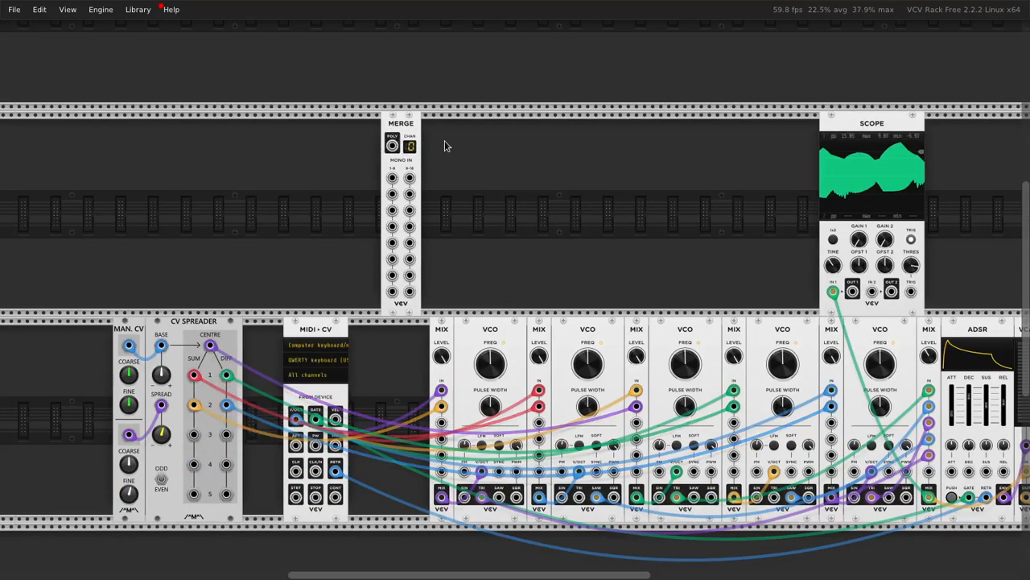
Step: Search the module library for "spl" and place a SPLIT module directly beside the MERGE module
{"action": "right_click", "coordinate": [473, 147]}
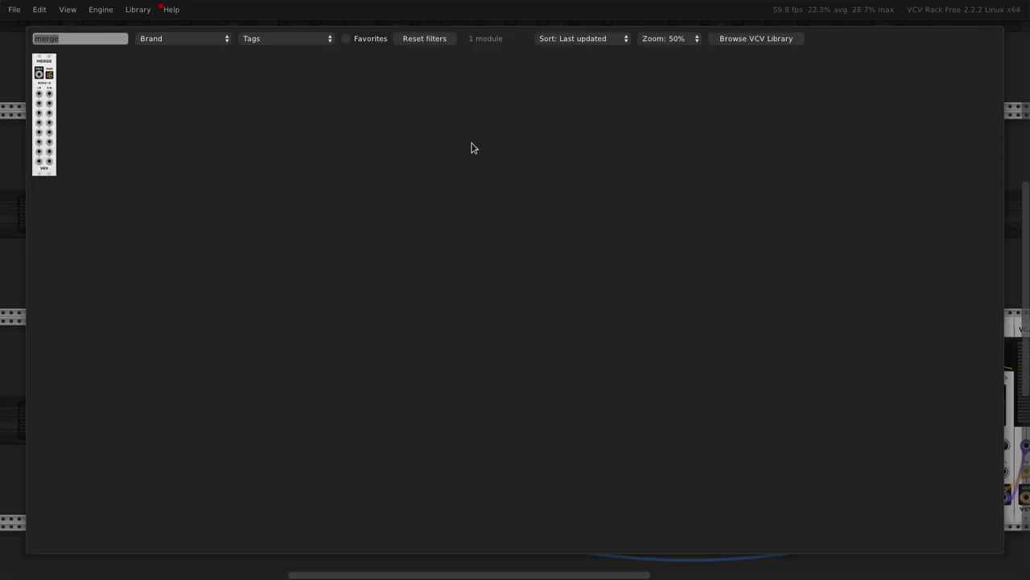
{"action": "type", "text": "split"}
{"action": "left_click_drag", "start_coordinate": [55, 76], "coordinate": [449, 192]}
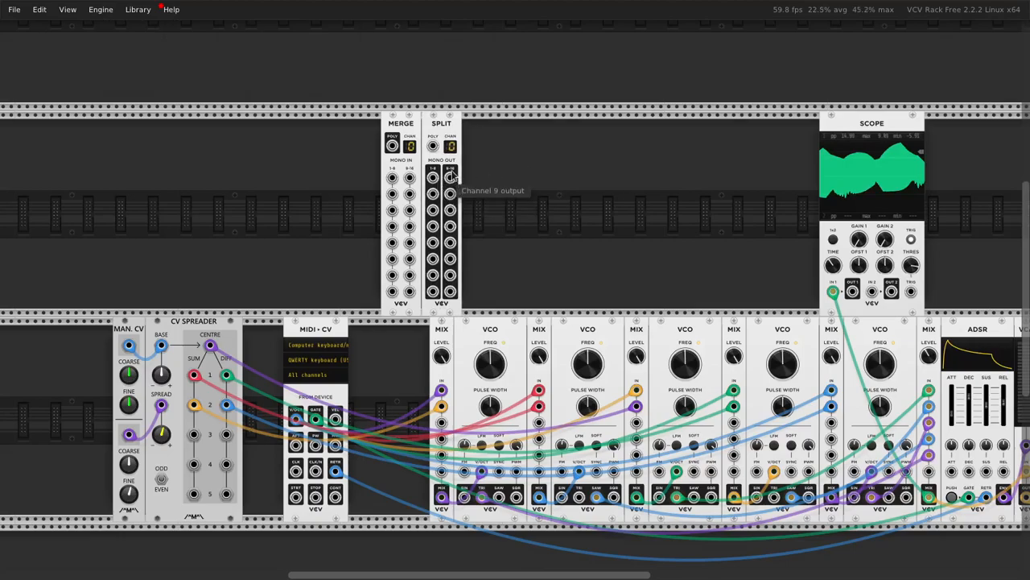
{"action": "left_click", "coordinate": [440, 140], "text": "shift"}
{"action": "left_click", "coordinate": [501, 179]}
{"action": "left_click_drag", "start_coordinate": [524, 234], "coordinate": [585, 188]}
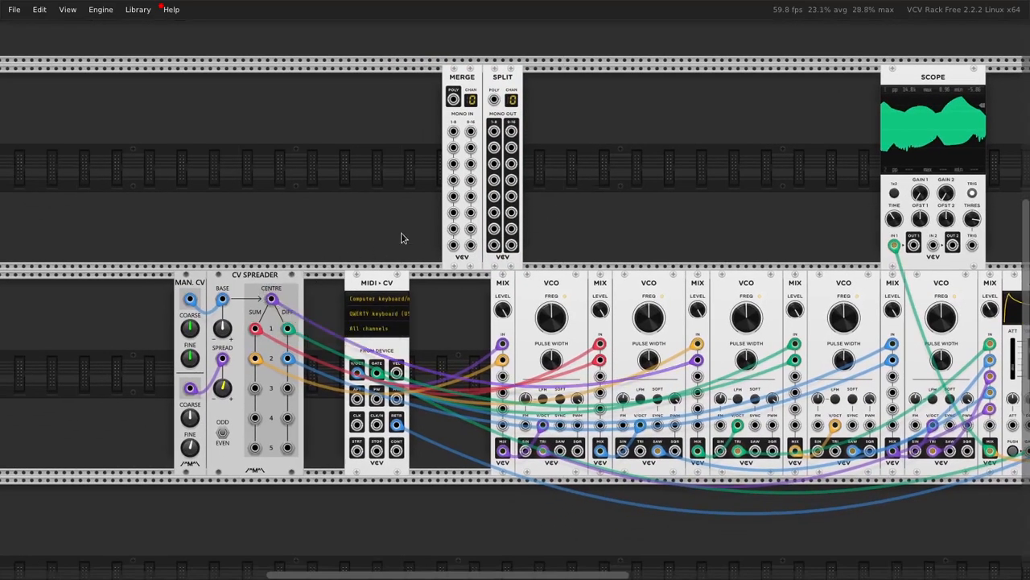
Step: Repatch the CV Spreader's DIFF 2, DIFF 1, CENTRE, SUM 1 and SUM 2 outputs into MERGE inputs 1 to 5
{"action": "left_click_drag", "start_coordinate": [274, 301], "coordinate": [307, 310]}
{"action": "left_click_drag", "start_coordinate": [290, 330], "coordinate": [313, 338]}
{"action": "left_click_drag", "start_coordinate": [290, 360], "coordinate": [316, 355]}
{"action": "left_click_drag", "start_coordinate": [256, 330], "coordinate": [454, 196]}
Step: Move the MERGE module above the CV Spreader's edge and place MIDI-CV directly against the CV Spreader
{"action": "left_click_drag", "start_coordinate": [440, 93], "coordinate": [330, 134]}
{"action": "left_click_drag", "start_coordinate": [461, 77], "coordinate": [327, 111]}
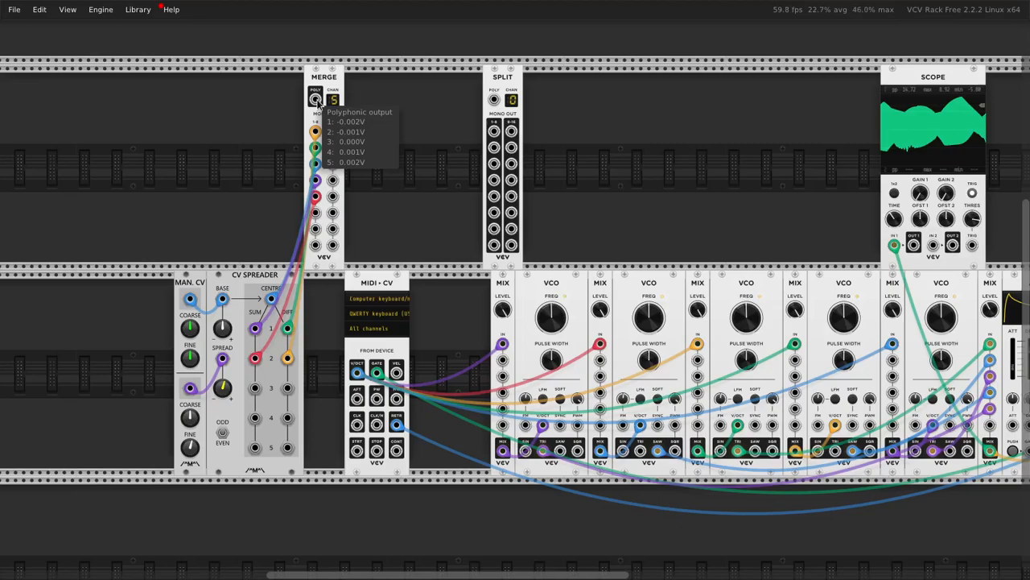
{"action": "left_click_drag", "start_coordinate": [314, 99], "coordinate": [451, 131]}
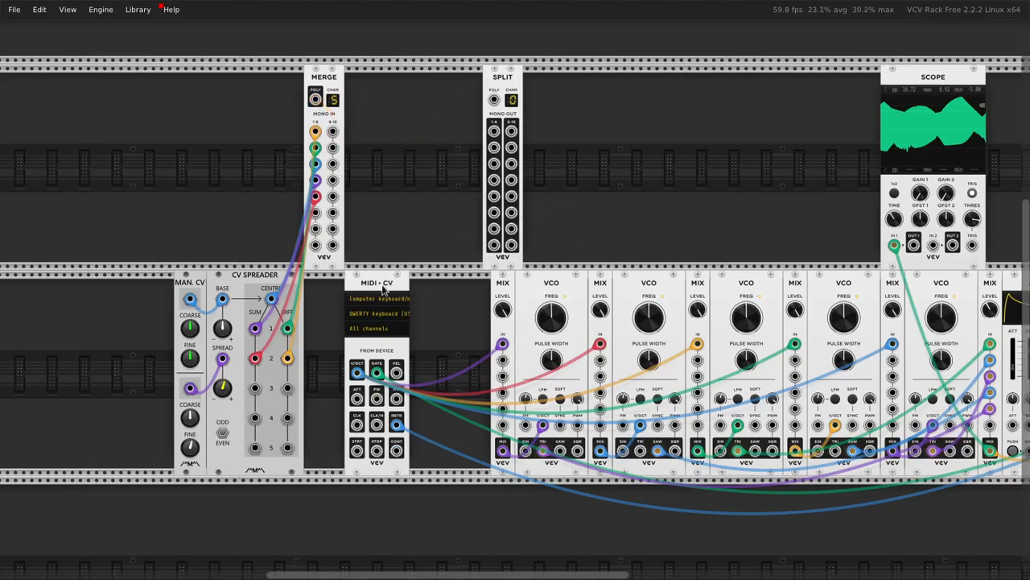
{"action": "left_click_drag", "start_coordinate": [382, 284], "coordinate": [341, 283]}
Step: Delete the four extra MIX and VCO pairs, and move the remaining first pair farther from MIDI-CV
{"action": "left_click_drag", "start_coordinate": [706, 314], "coordinate": [530, 264]}
{"action": "left_click_drag", "start_coordinate": [775, 454], "coordinate": [306, 314]}
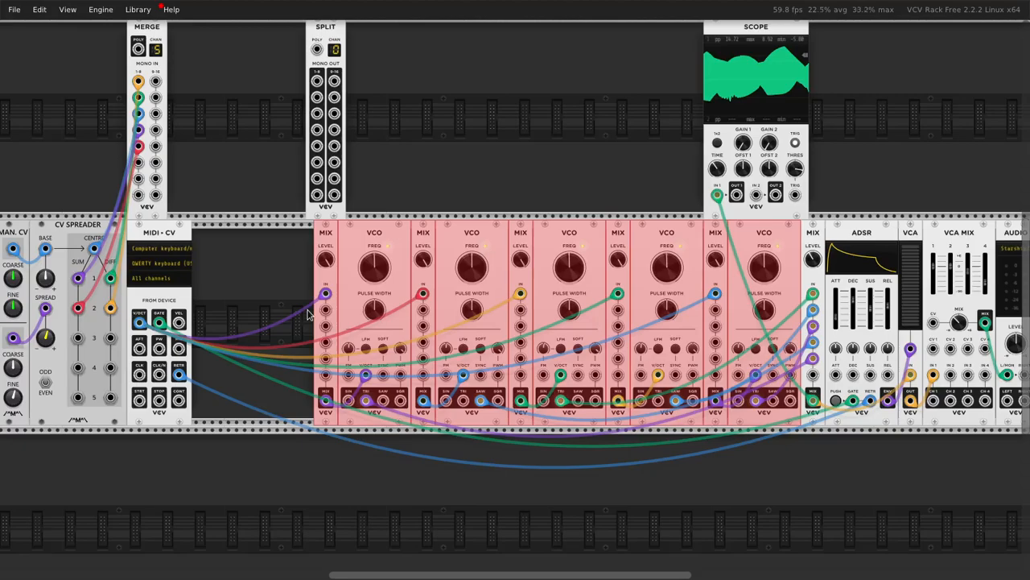
{"action": "left_click", "coordinate": [579, 200]}
{"action": "left_click_drag", "start_coordinate": [772, 478], "coordinate": [431, 295]}
{"action": "key", "text": "Delete"}
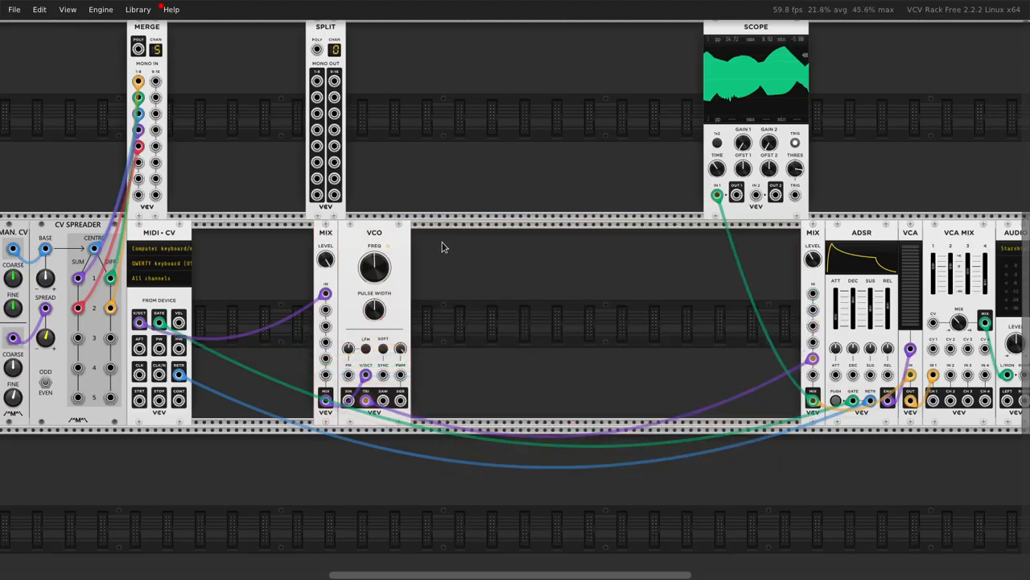
{"action": "left_click_drag", "start_coordinate": [305, 234], "coordinate": [446, 254]}
{"action": "left_click", "coordinate": [508, 210]}
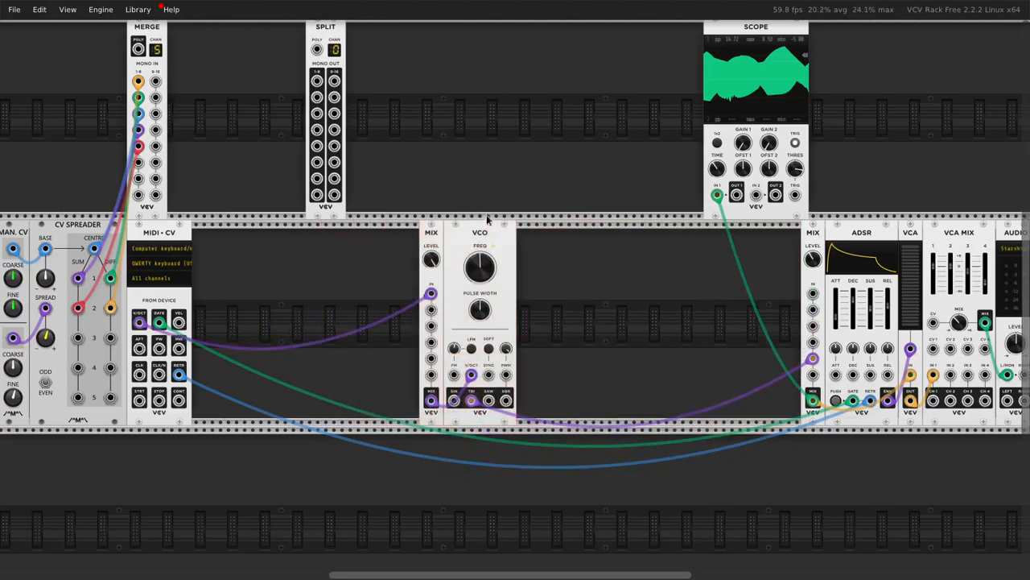
Step: Patch MERGE's polyphonic output into the MIX channel 2 input and move MERGE into the gap between MIDI-CV and MIX
{"action": "scroll", "coordinate": [517, 224], "scroll_direction": "left", "scroll_amount": 2}
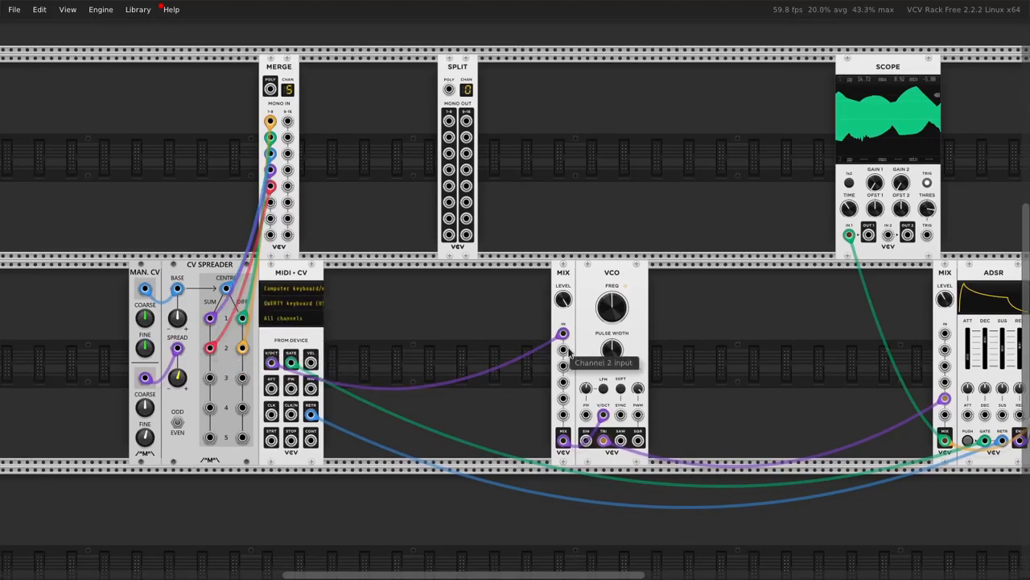
{"action": "left_click_drag", "start_coordinate": [565, 351], "coordinate": [270, 88]}
{"action": "left_click_drag", "start_coordinate": [287, 146], "coordinate": [416, 360]}
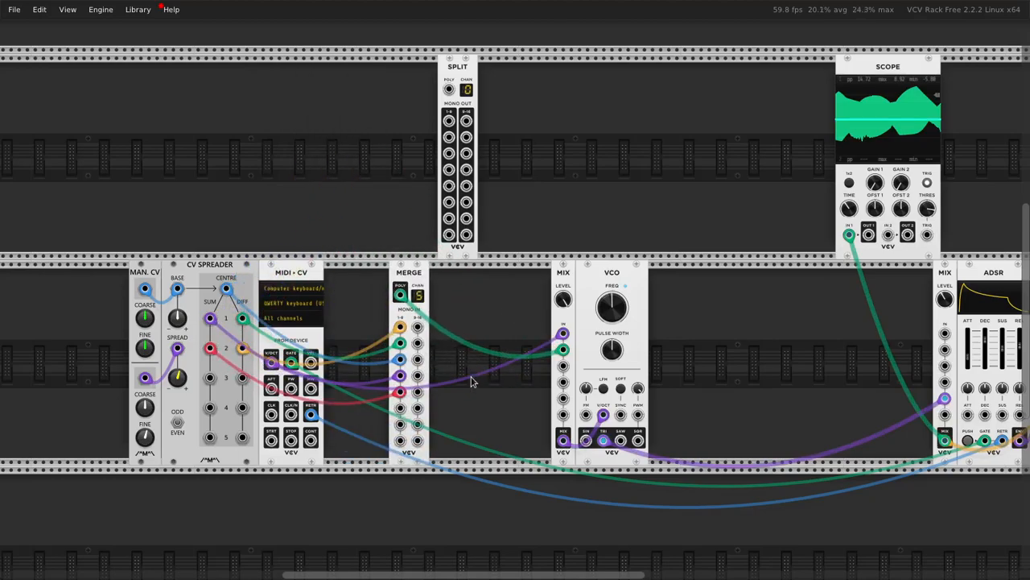
Step: Reset the rack view's zoom to 100%
{"action": "scroll", "coordinate": [475, 385], "scroll_direction": "up", "scroll_amount": 5}
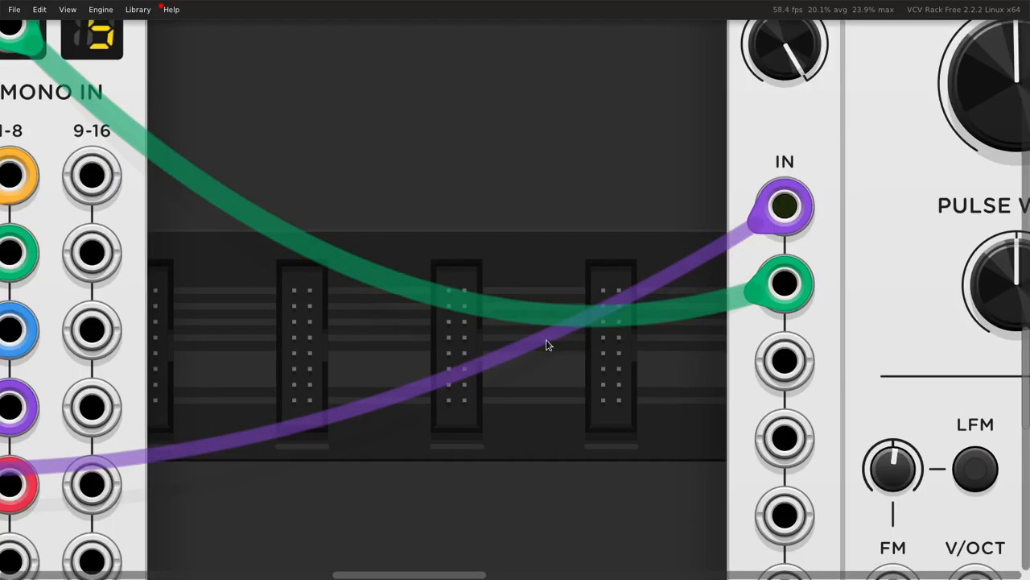
{"action": "scroll", "coordinate": [547, 344], "scroll_direction": "down", "scroll_amount": 3}
{"action": "left_click", "coordinate": [72, 13]}
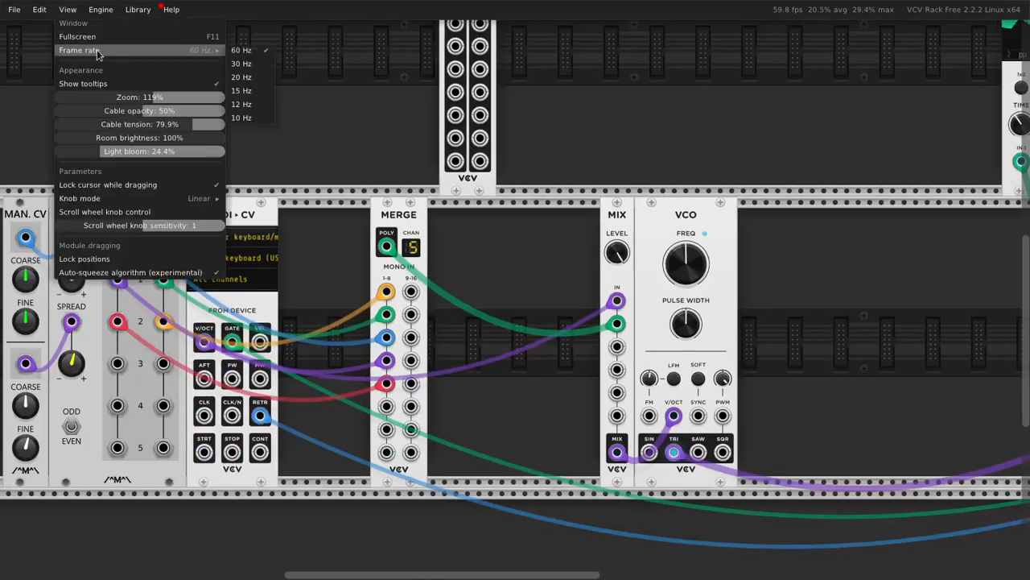
{"action": "double_click", "coordinate": [135, 99]}
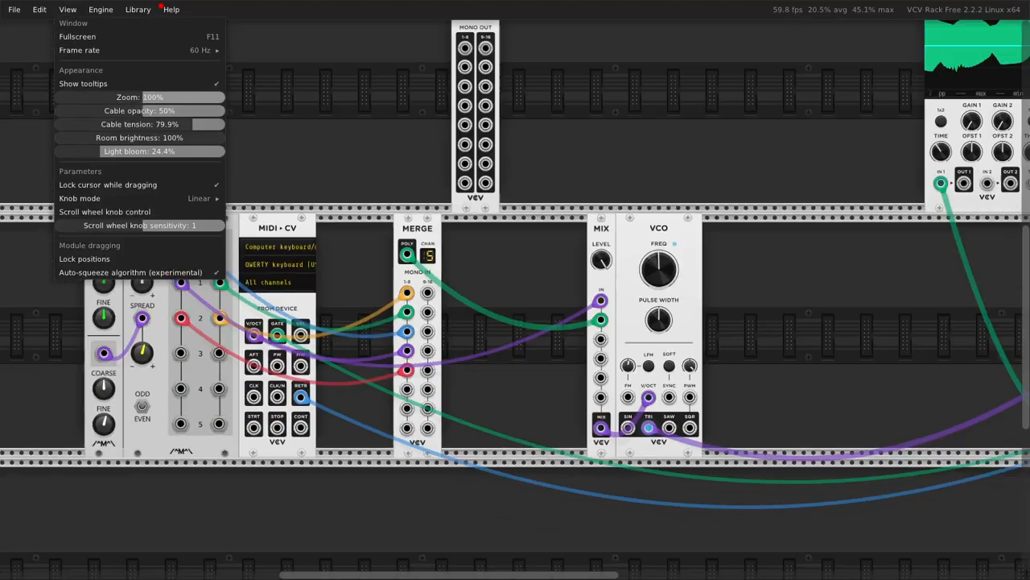
{"action": "left_click", "coordinate": [554, 278]}
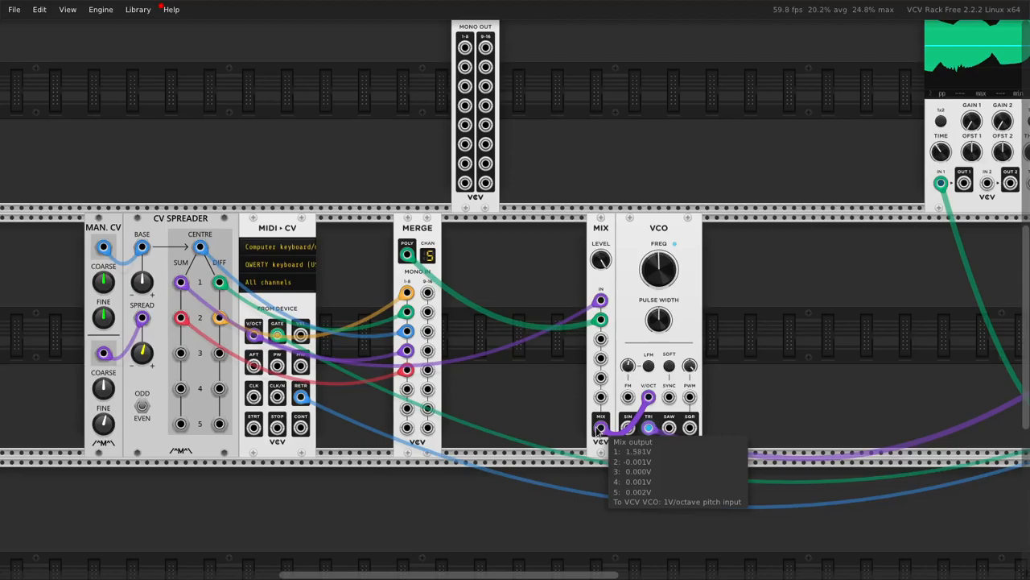
Step: Inspect the channel voltages at the VCO's triangle output, the MIX output and the V/OCT input while playing notes
{"action": "left_click_drag", "start_coordinate": [776, 305], "coordinate": [537, 287]}
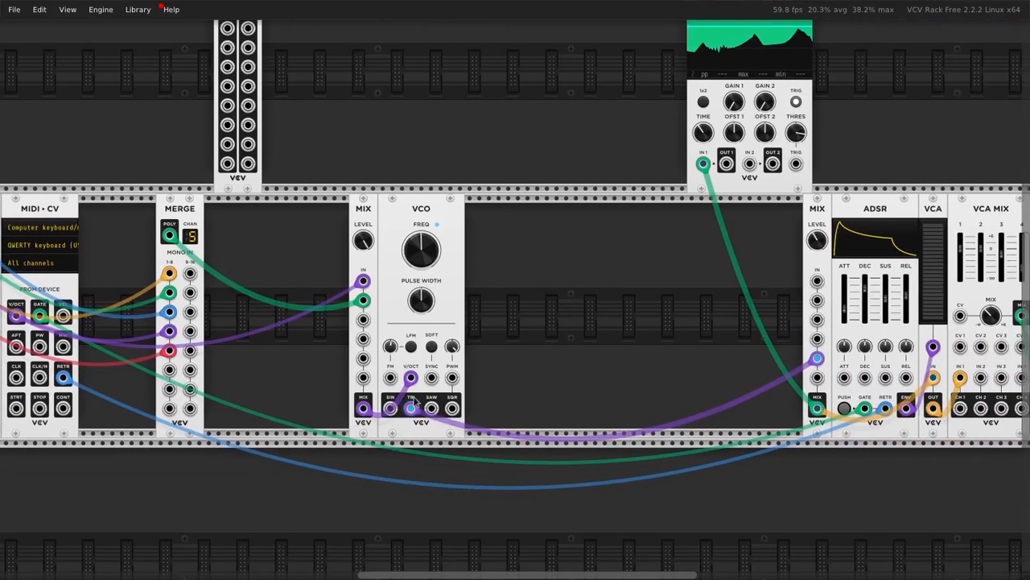
{"action": "mouse_move", "coordinate": [412, 411]}
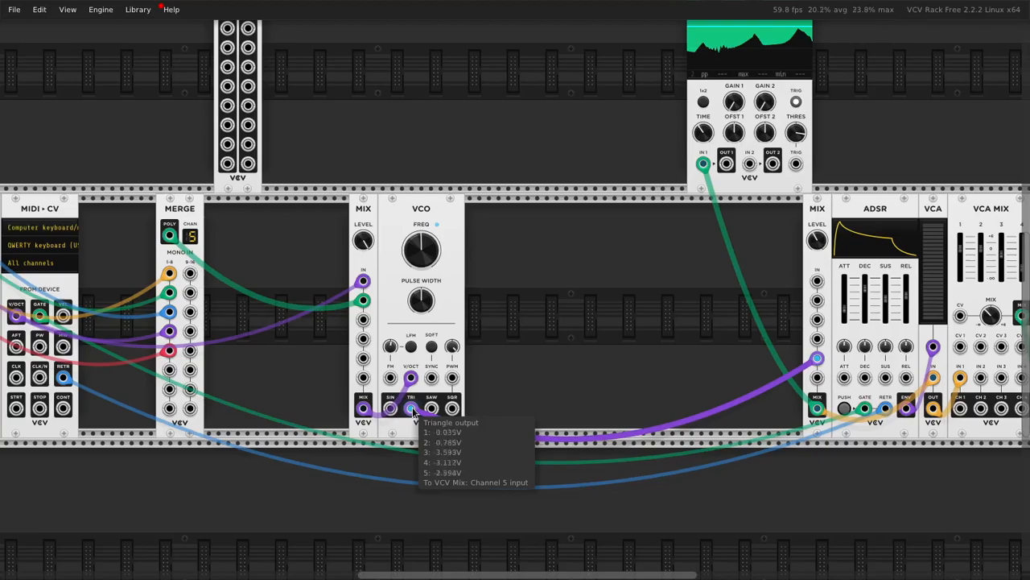
{"action": "mouse_move", "coordinate": [364, 410]}
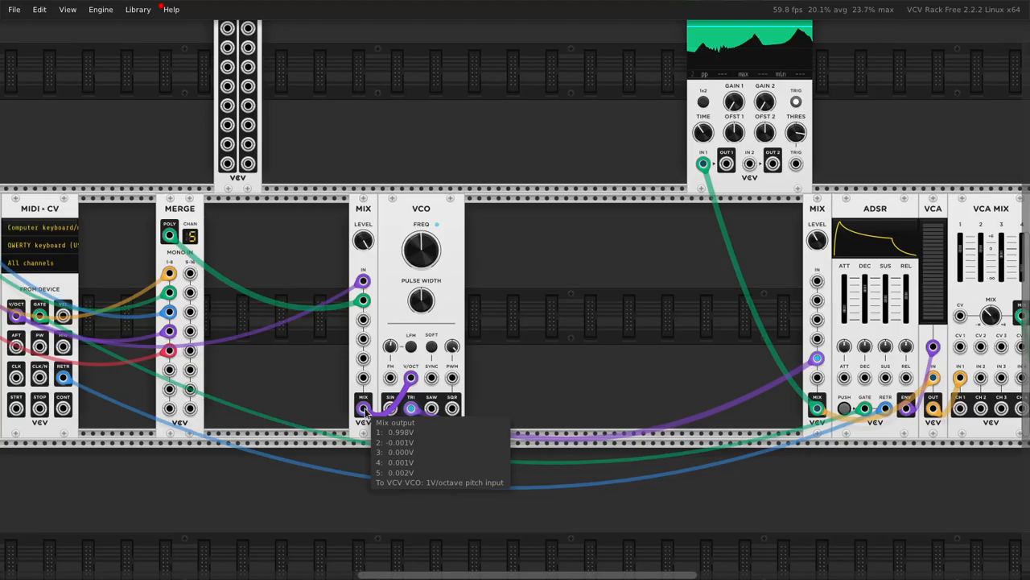
{"action": "mouse_move", "coordinate": [411, 378]}
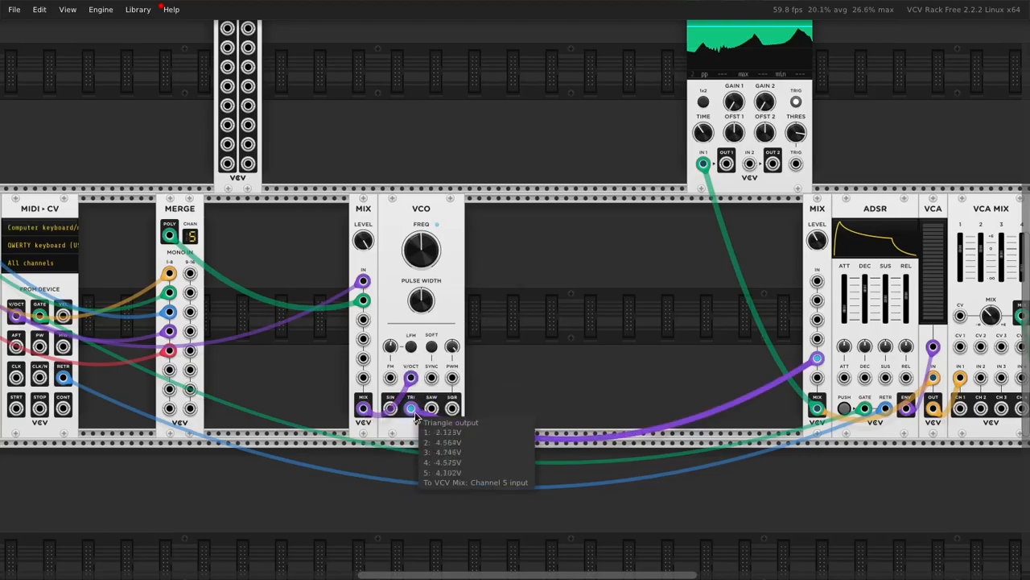
{"action": "key", "text": "q"}
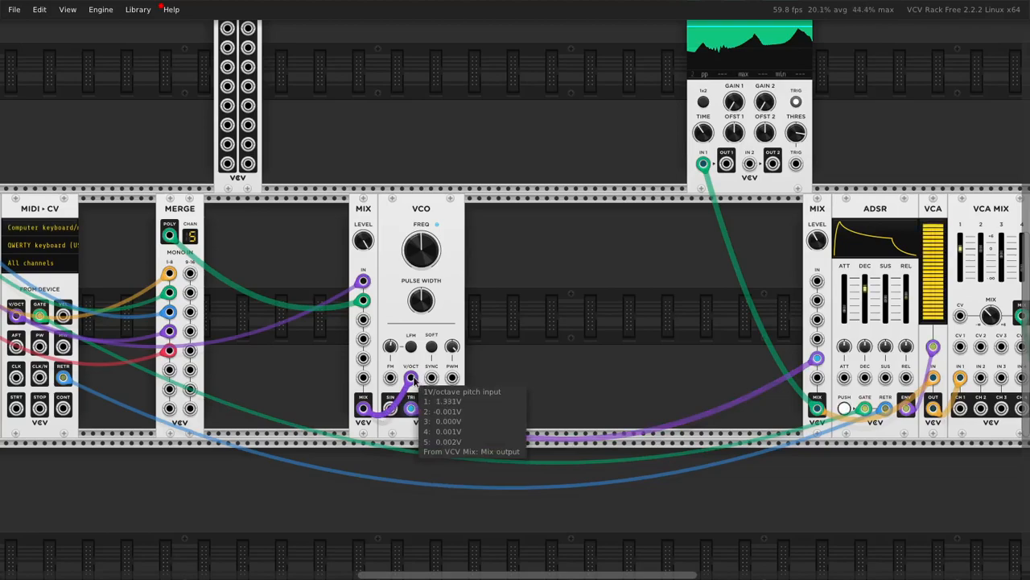
{"action": "key", "text": "q"}
{"action": "key", "text": "t"}
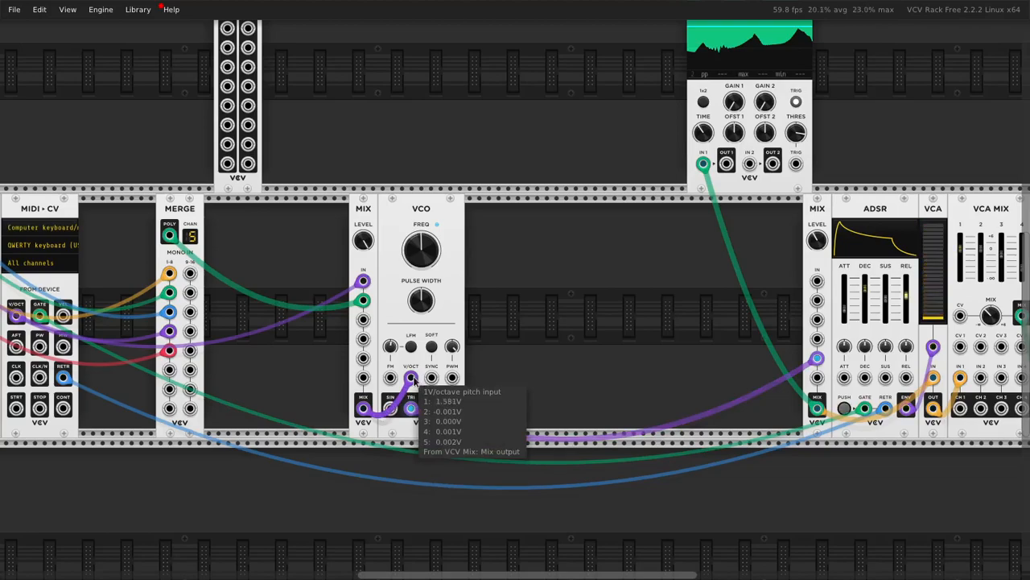
{"action": "scroll", "coordinate": [402, 362], "scroll_direction": "left", "scroll_amount": 3}
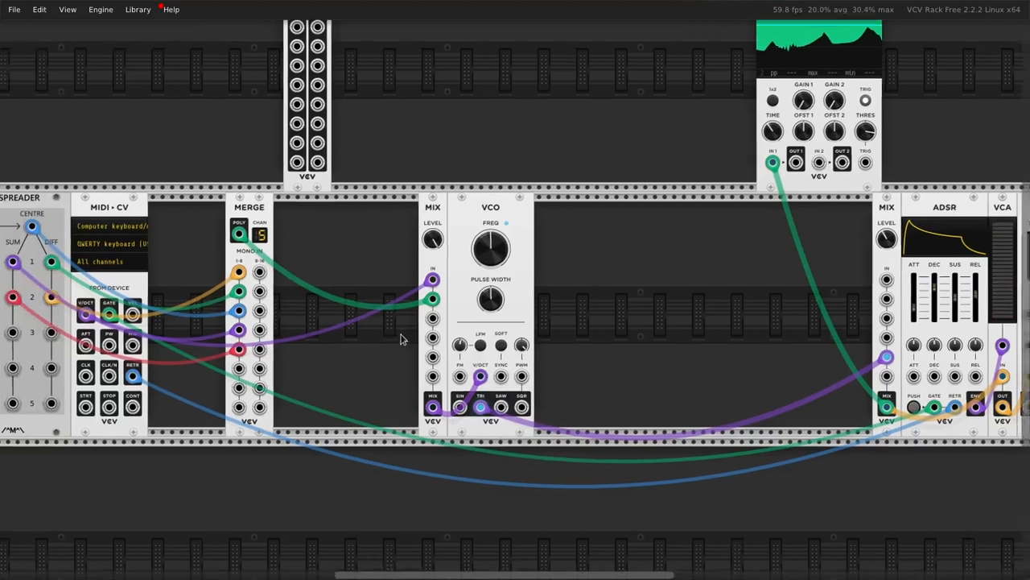
{"action": "scroll", "coordinate": [209, 243], "scroll_direction": "left", "scroll_amount": 3}
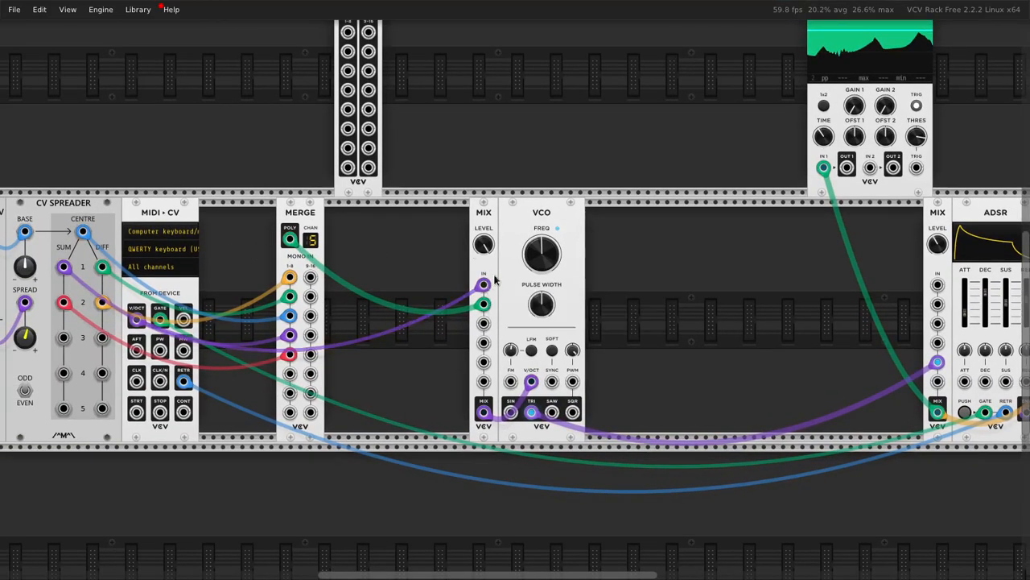
{"action": "left_click_drag", "start_coordinate": [481, 190], "coordinate": [469, 232]}
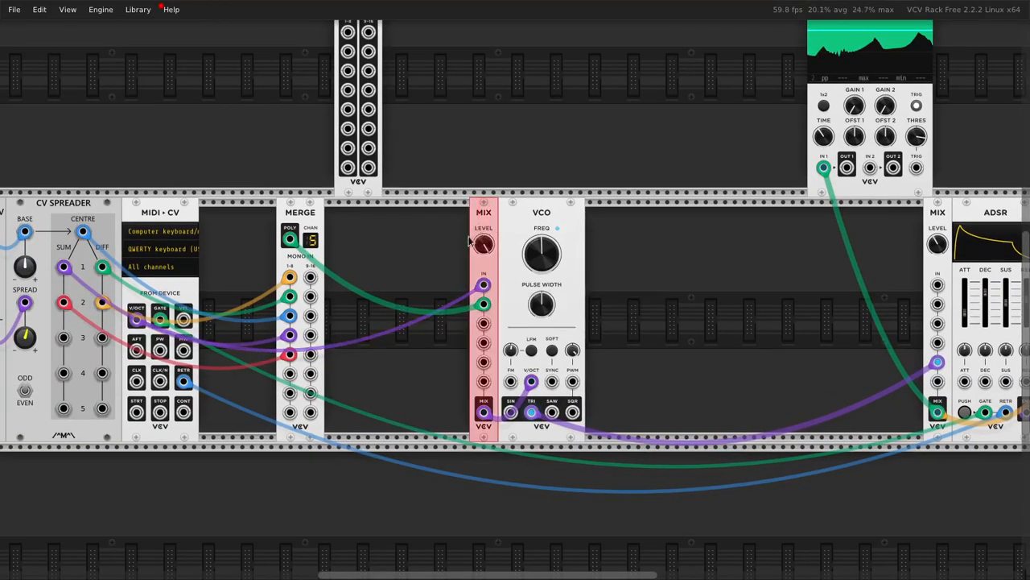
{"action": "left_click", "coordinate": [469, 232]}
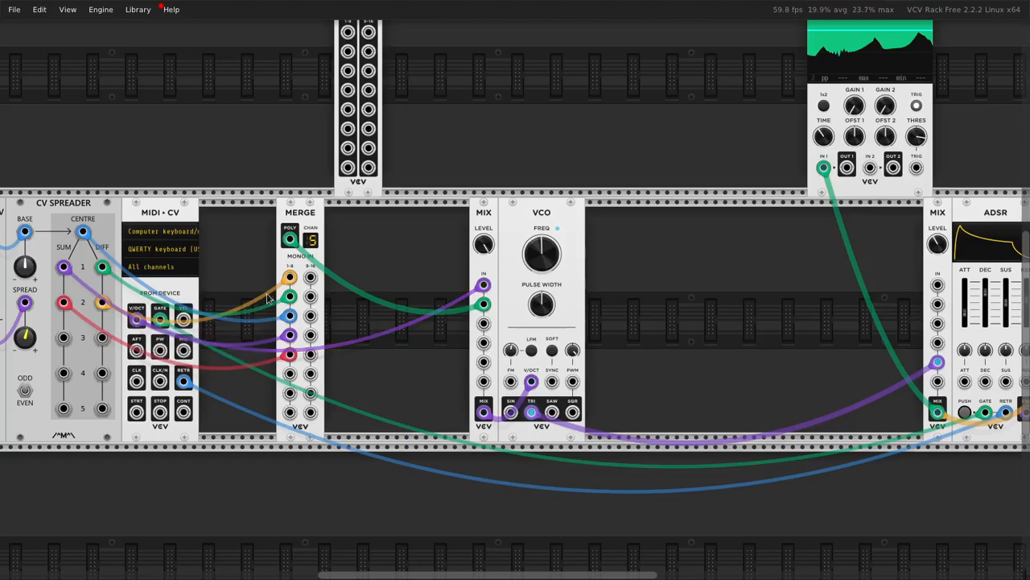
Step: Search the module library for "mono" and "poly", then browse all modules tagged Polyphonic
{"action": "right_click", "coordinate": [390, 277]}
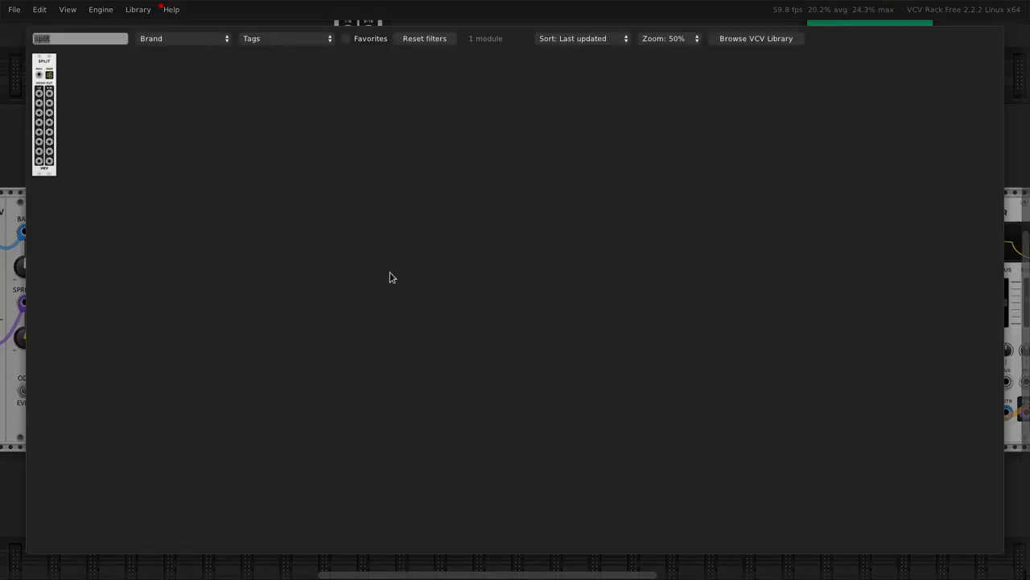
{"action": "type", "text": "mono"}
{"action": "key", "text": "ctrl+a"}
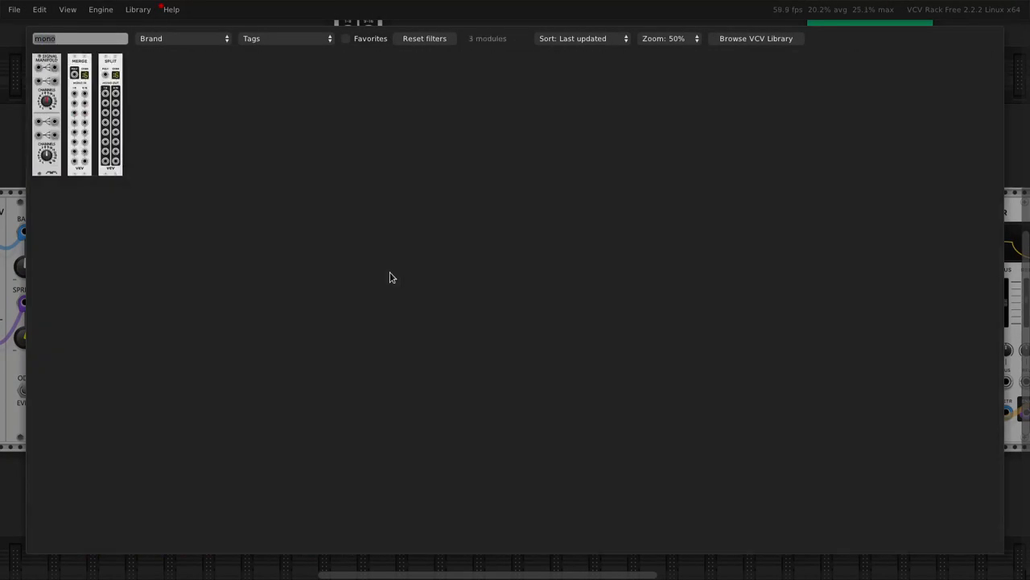
{"action": "type", "text": "poly"}
{"action": "left_click", "coordinate": [201, 39]}
{"action": "left_click", "coordinate": [281, 38]}
{"action": "left_click", "coordinate": [282, 38]}
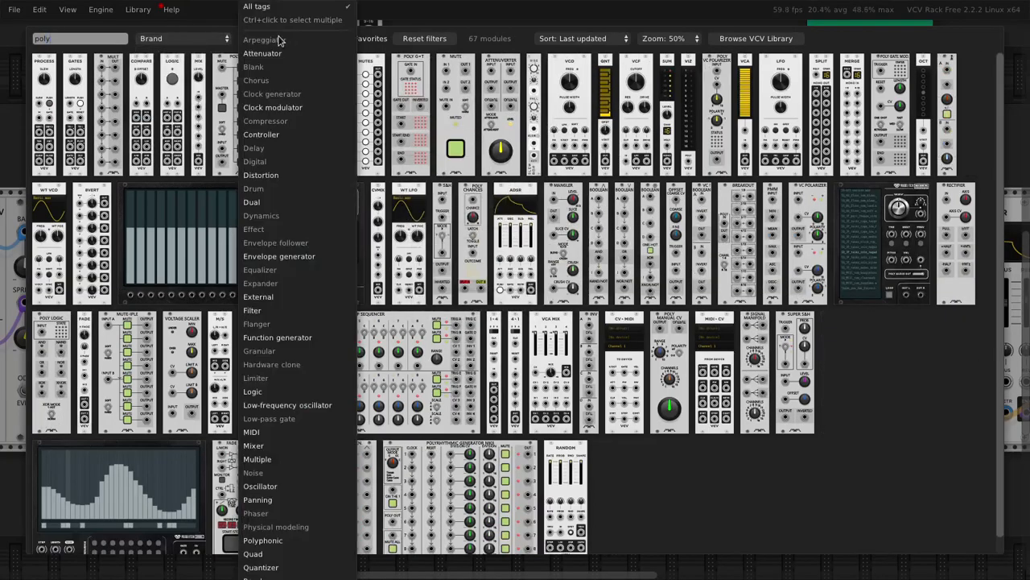
{"action": "left_click", "coordinate": [298, 540]}
{"action": "key", "text": "ctrl+a"}
{"action": "key", "text": "BackSpace"}
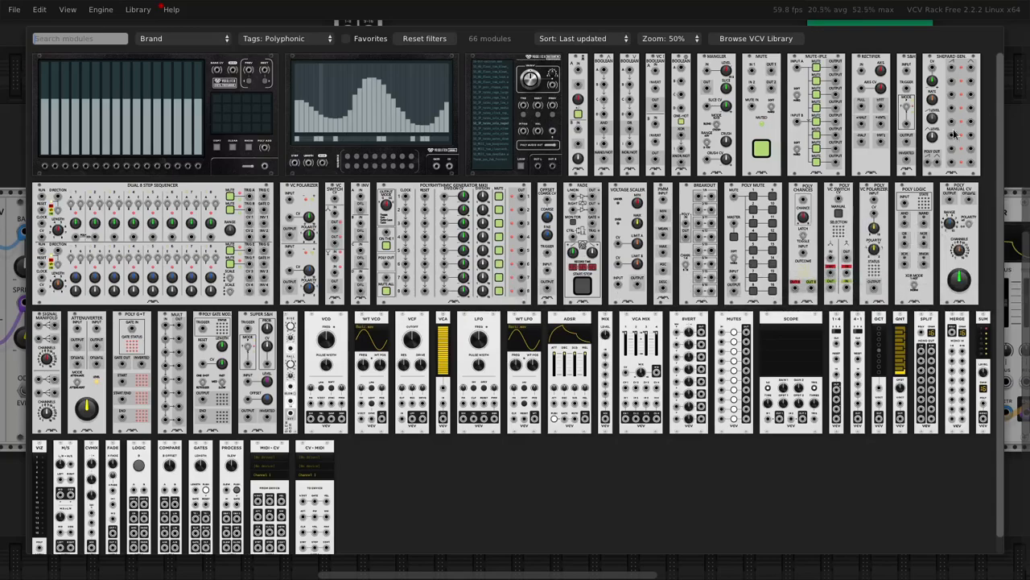
Step: Clear the tag filter, search for "merge" and add a second MERGE between MIDI-CV and the existing one
{"action": "left_click", "coordinate": [328, 38]}
{"action": "left_click", "coordinate": [293, 7]}
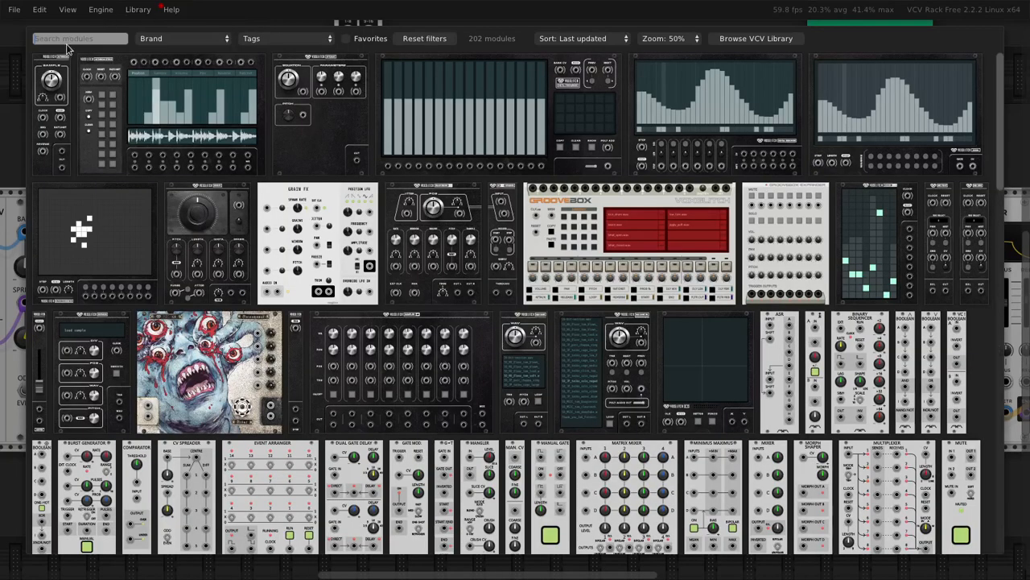
{"action": "type", "text": "merge"}
{"action": "left_click_drag", "start_coordinate": [49, 67], "coordinate": [268, 257]}
Step: Patch MIDI-CV's V/OCT output into inputs 1 to 5 of the new MERGE, and its polyphonic output into MIX channel 1
{"action": "mouse_move", "coordinate": [138, 320]}
{"action": "left_mouse_down"}
{"action": "mouse_move", "coordinate": [221, 310]}
{"action": "mouse_move", "coordinate": [212, 298]}
{"action": "mouse_move", "coordinate": [226, 288]}
{"action": "mouse_move", "coordinate": [138, 321]}
{"action": "left_mouse_up"}
{"action": "left_click_drag", "start_coordinate": [242, 296], "coordinate": [137, 321]}
{"action": "left_click_drag", "start_coordinate": [241, 335], "coordinate": [137, 321]}
{"action": "left_click_drag", "start_coordinate": [242, 240], "coordinate": [483, 284]}
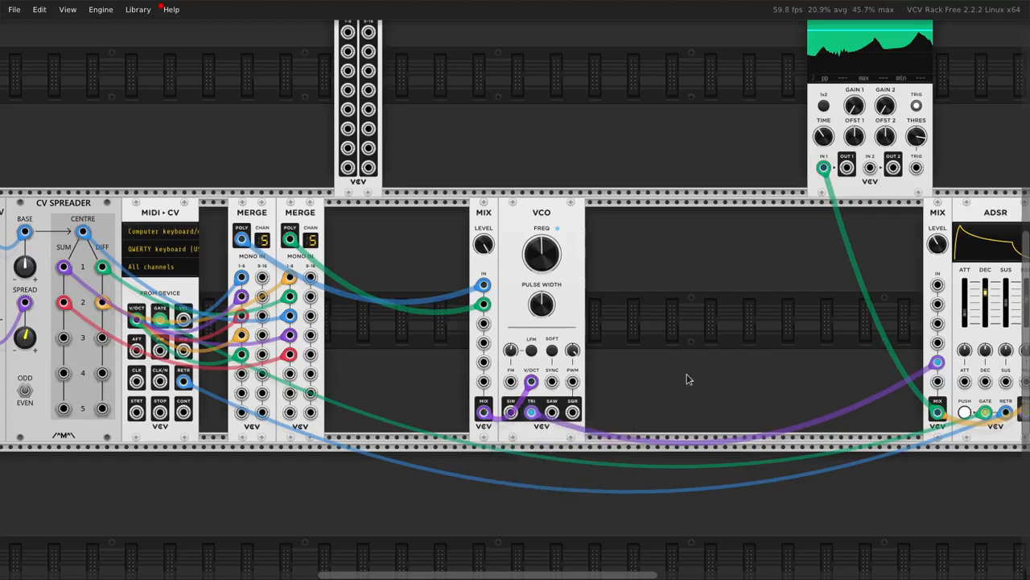
Step: Repatch the scope and VCA input cables directly to the VCO's triangle output and delete the MIX that followed the VCO
{"action": "scroll", "coordinate": [715, 368], "scroll_direction": "right", "scroll_amount": 5}
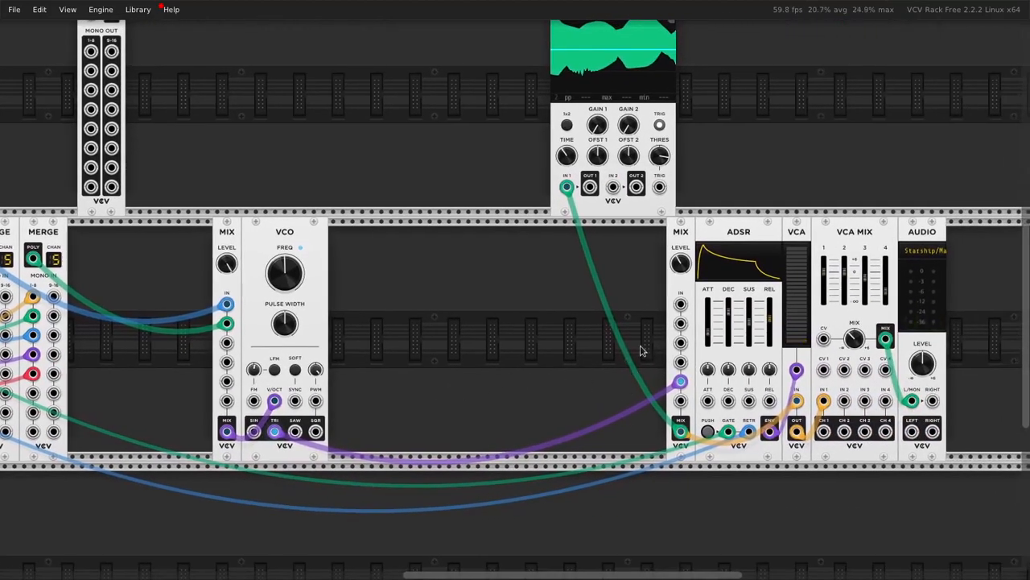
{"action": "left_click_drag", "start_coordinate": [686, 233], "coordinate": [457, 337]}
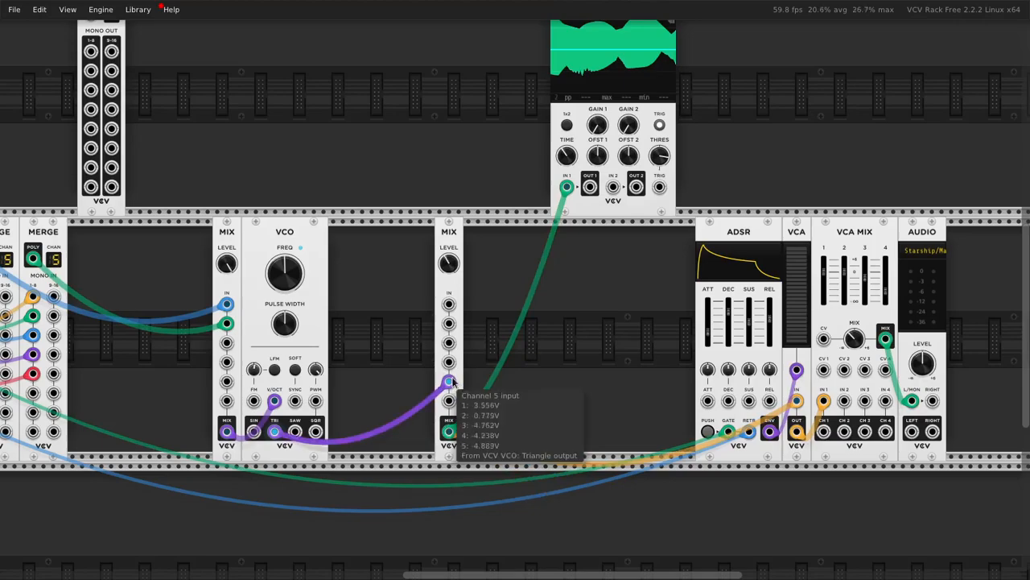
{"action": "left_click_drag", "start_coordinate": [448, 430], "coordinate": [275, 430]}
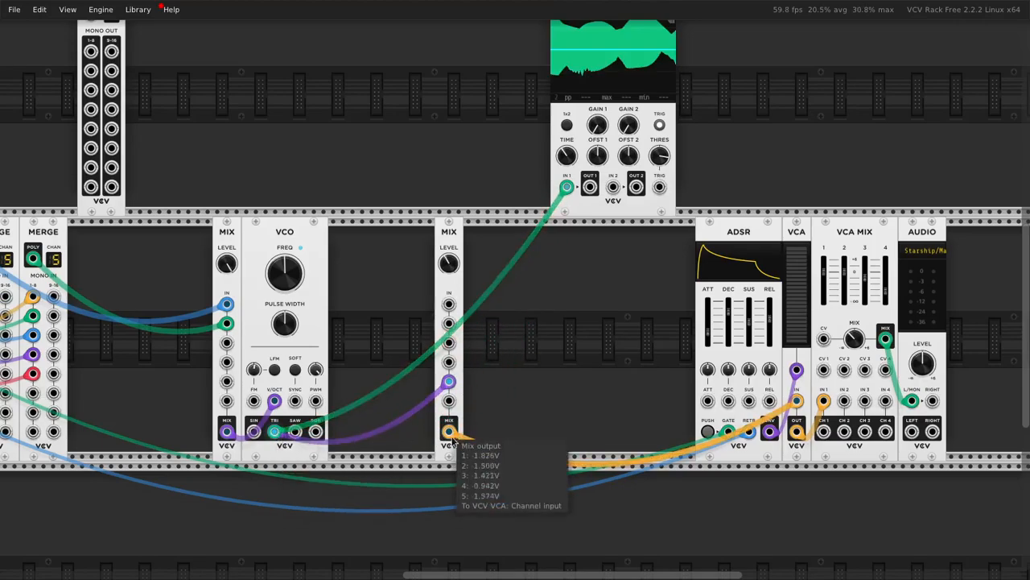
{"action": "left_click_drag", "start_coordinate": [448, 432], "coordinate": [274, 431]}
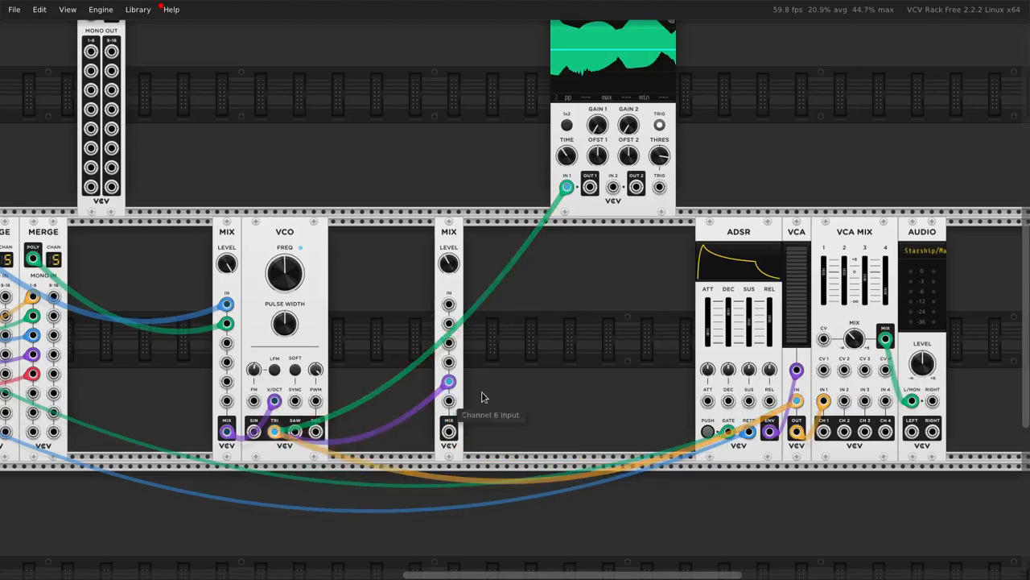
{"action": "left_click_drag", "start_coordinate": [486, 376], "coordinate": [441, 389]}
{"action": "key", "text": "Delete"}
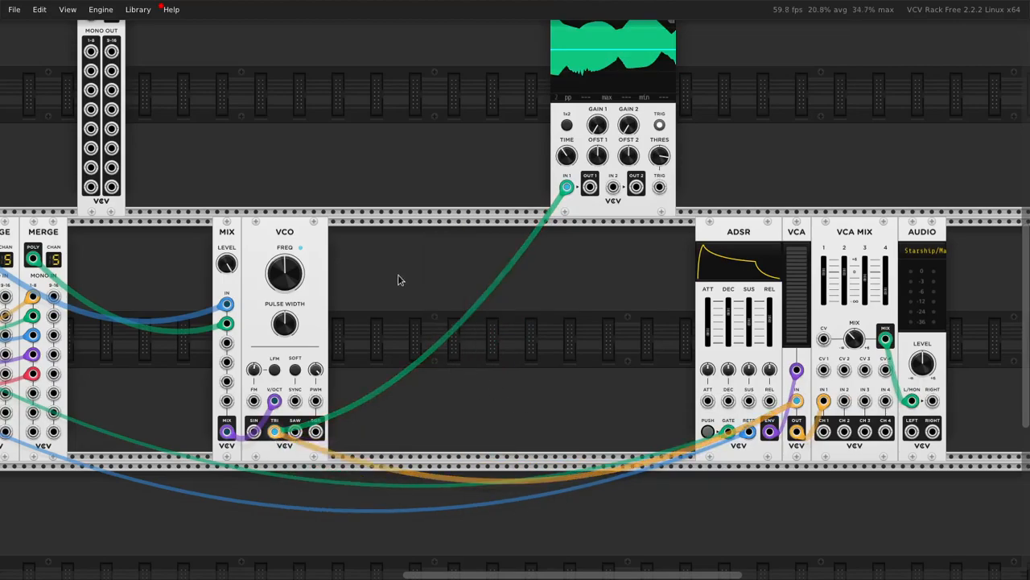
Step: Move the VCO slightly away from the MIX that feeds it and set the VCA's level to 20%
{"action": "left_click_drag", "start_coordinate": [293, 231], "coordinate": [350, 233]}
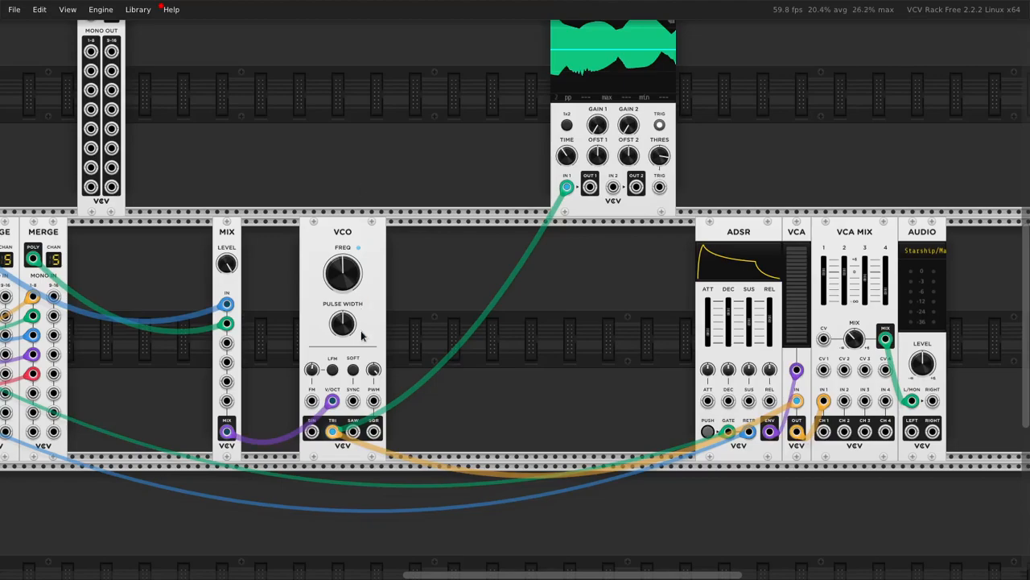
{"action": "mouse_move", "coordinate": [338, 441]}
{"action": "left_click_drag", "start_coordinate": [422, 127], "coordinate": [483, 137]}
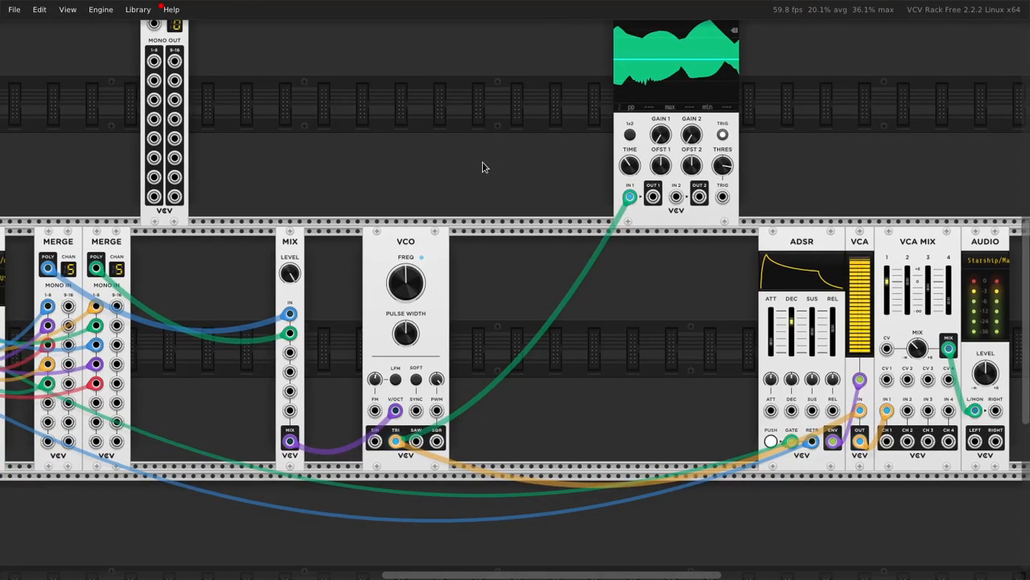
{"action": "right_click", "coordinate": [863, 325]}
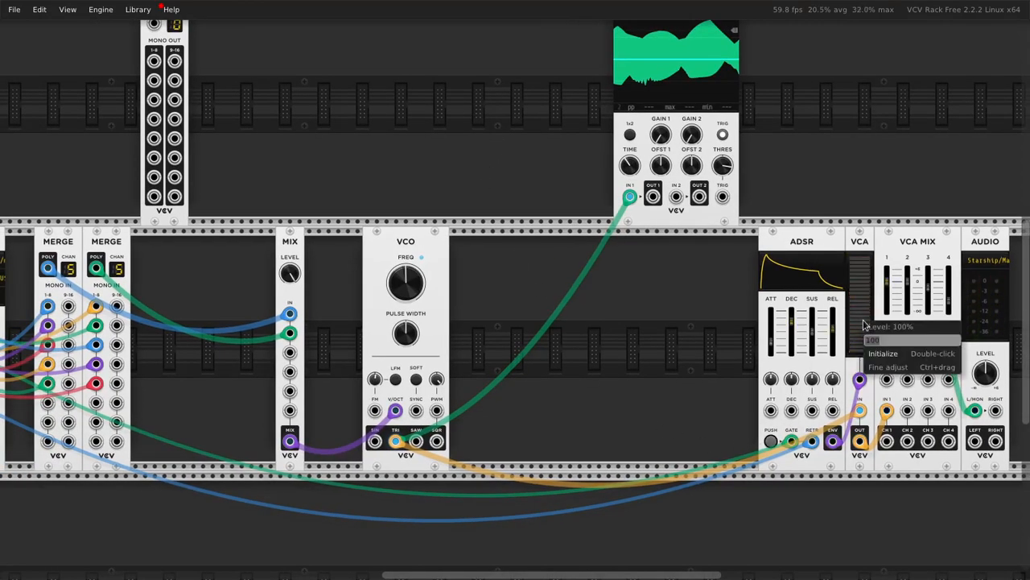
{"action": "type", "text": "20"}
{"action": "key", "text": "Return"}
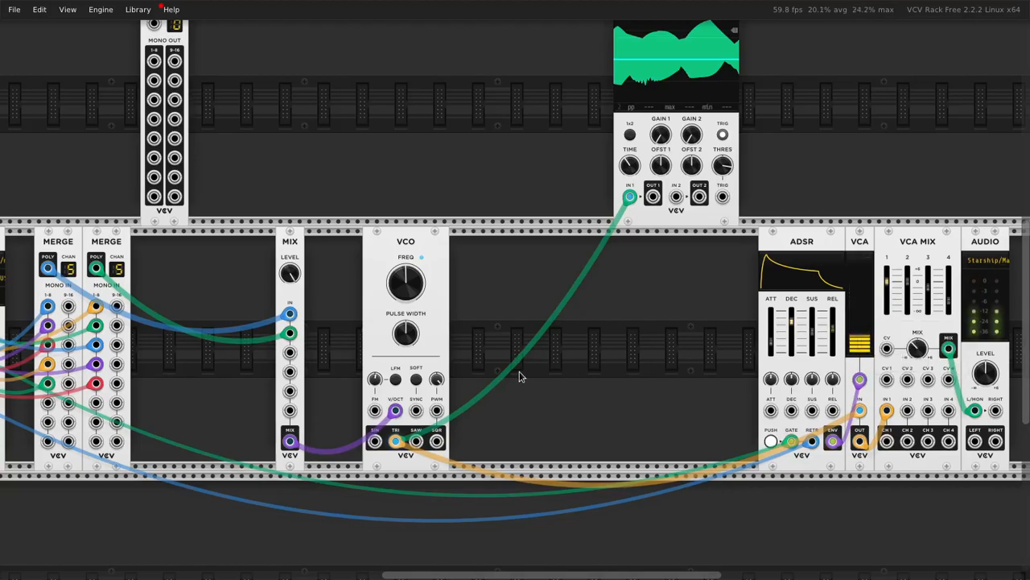
Step: Add a MIX after the VCO, patch the VCO's sawtooth and triangle outputs into channels 1 and 2, and feed the VCA from it
{"action": "mouse_move", "coordinate": [396, 442]}
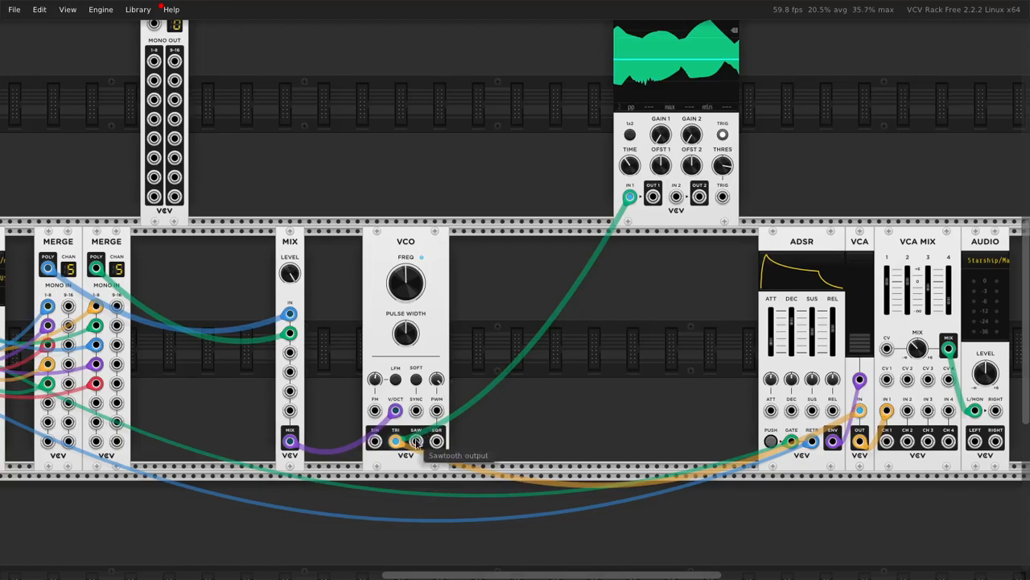
{"action": "right_click", "coordinate": [586, 406]}
{"action": "type", "text": "mix"}
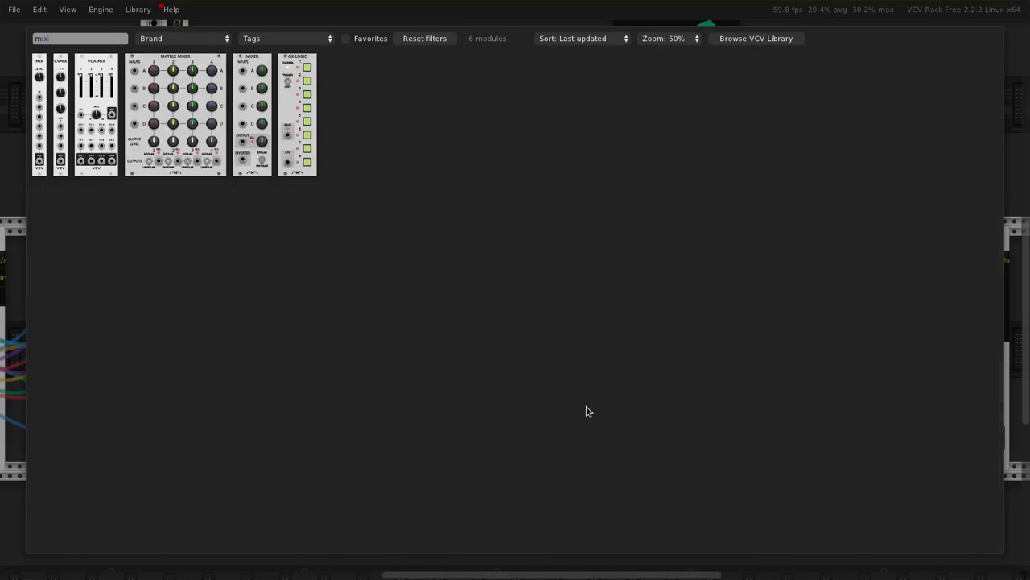
{"action": "left_click_drag", "start_coordinate": [39, 58], "coordinate": [524, 352]}
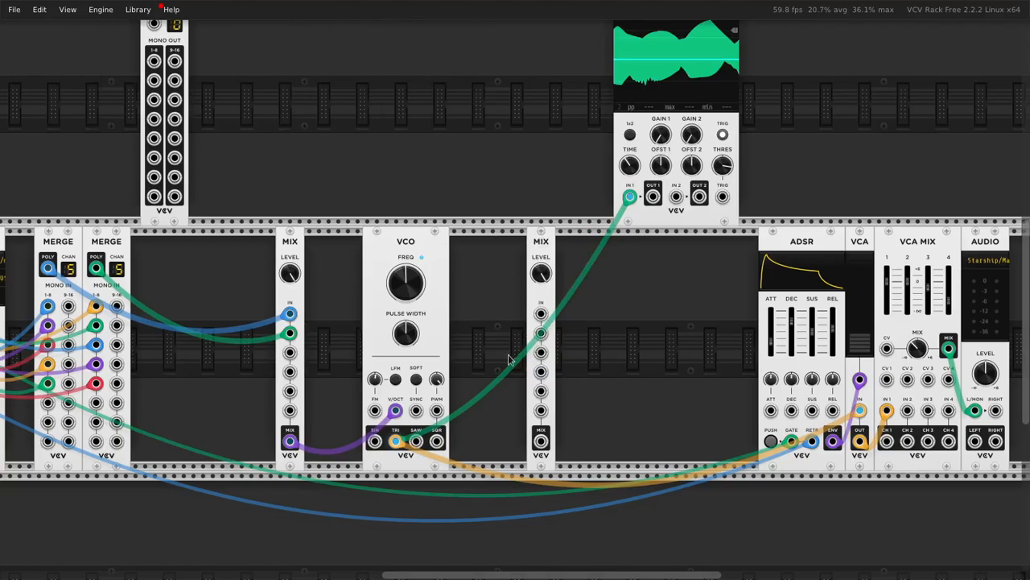
{"action": "left_click_drag", "start_coordinate": [416, 440], "coordinate": [396, 440]}
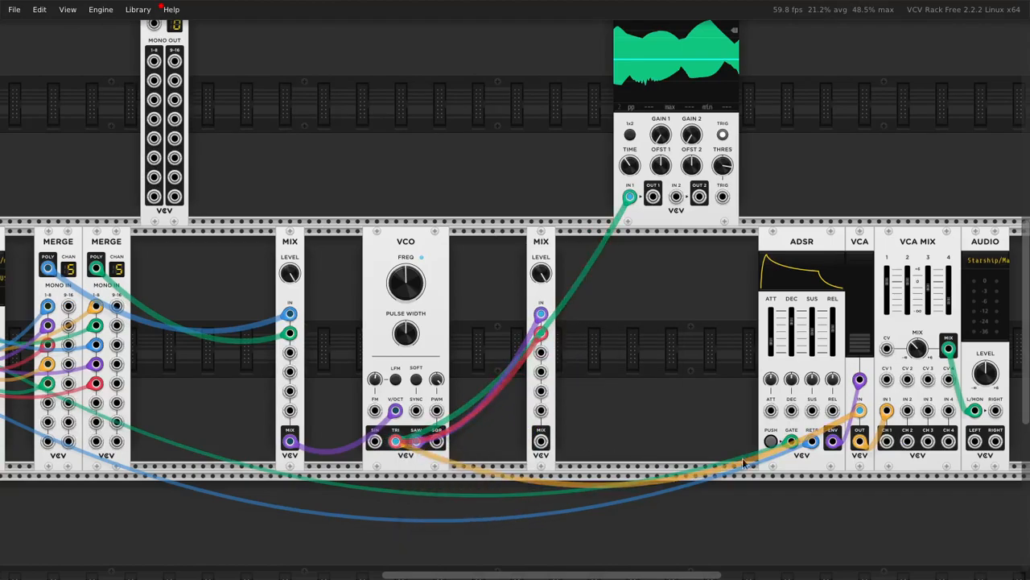
{"action": "left_click_drag", "start_coordinate": [858, 412], "coordinate": [541, 442]}
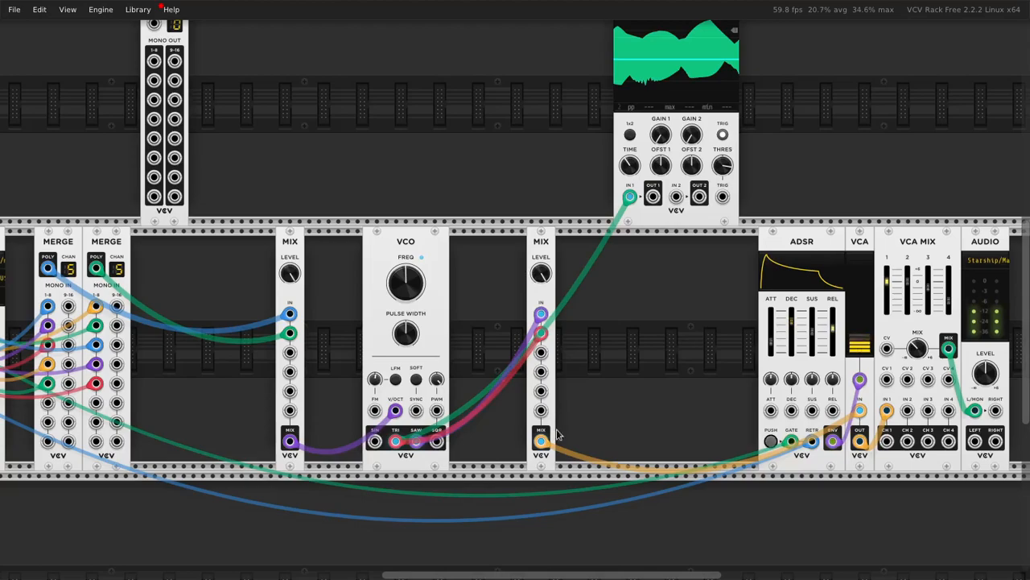
{"action": "mouse_move", "coordinate": [543, 440]}
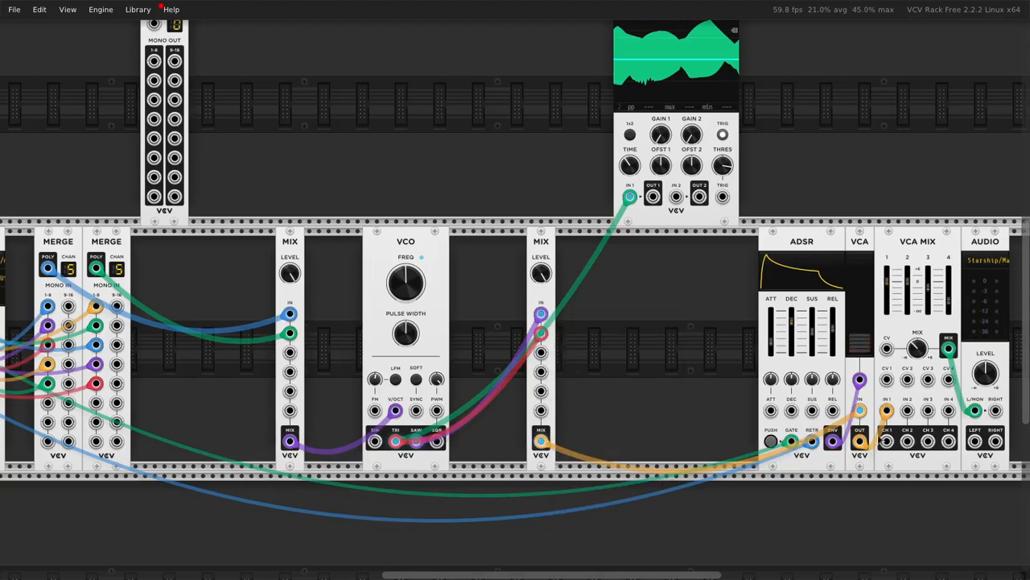
Step: Return the VCA's input cable to the VCO's triangle output and delete the MIX with the sawtooth and triangle cables
{"action": "left_click_drag", "start_coordinate": [541, 440], "coordinate": [395, 440]}
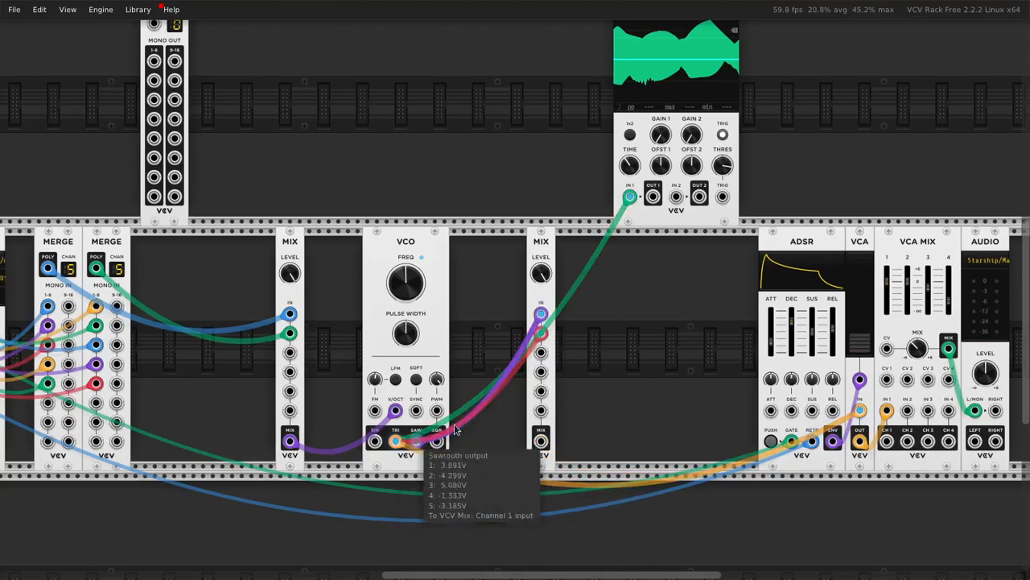
{"action": "key", "text": "Delete"}
Step: Examine the polyphonic signal path through the VCA and VCA MIX, including the channel voltages at the AUDIO input
{"action": "scroll", "coordinate": [564, 380], "scroll_direction": "right", "scroll_amount": 3}
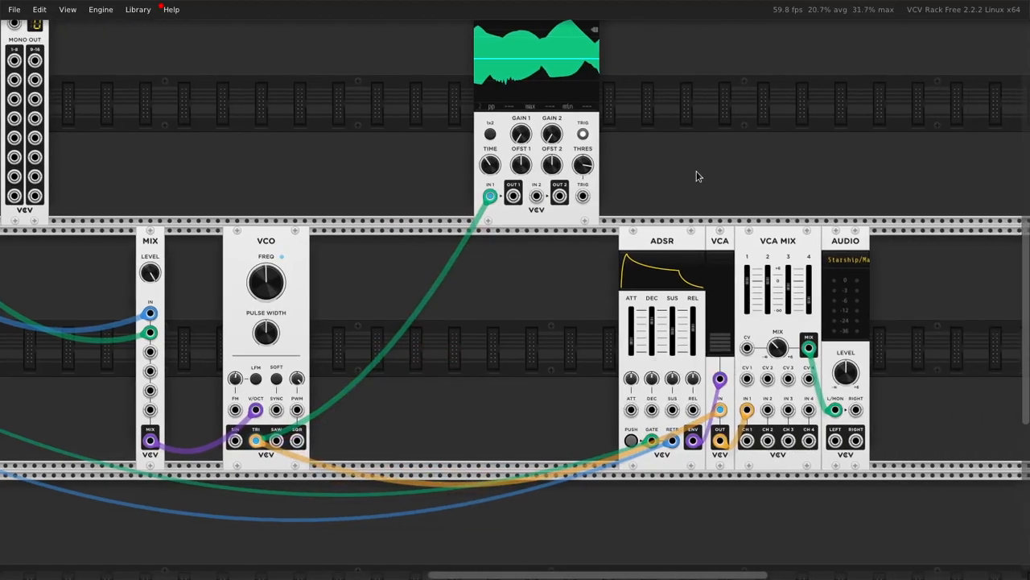
{"action": "left_click_drag", "start_coordinate": [649, 187], "coordinate": [865, 305]}
{"action": "left_click", "coordinate": [905, 319]}
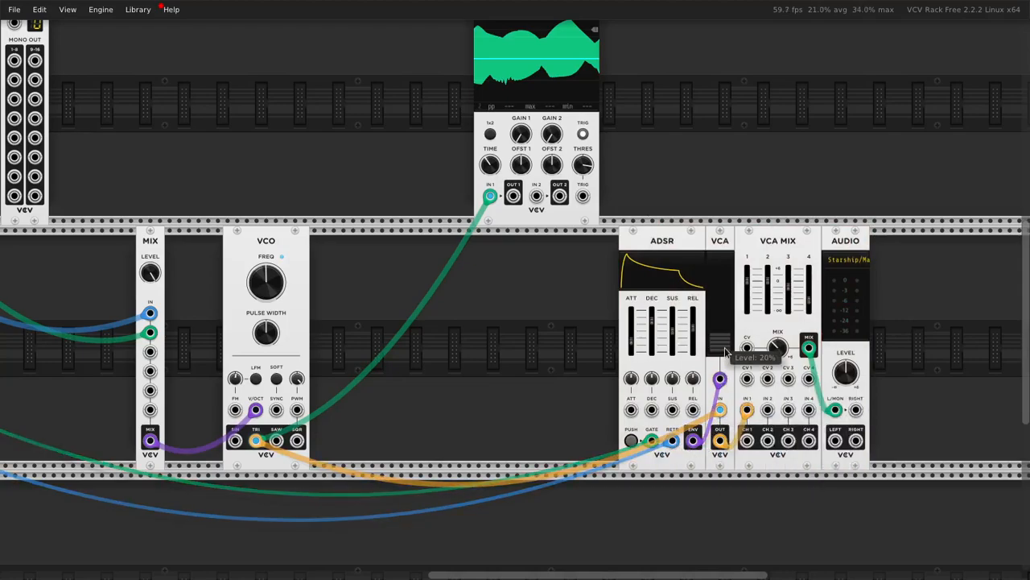
{"action": "mouse_move", "coordinate": [719, 214]}
{"action": "left_mouse_down"}
{"action": "mouse_move", "coordinate": [720, 252]}
{"action": "mouse_move", "coordinate": [718, 226]}
{"action": "left_mouse_up"}
{"action": "left_click_drag", "start_coordinate": [719, 217], "coordinate": [722, 248]}
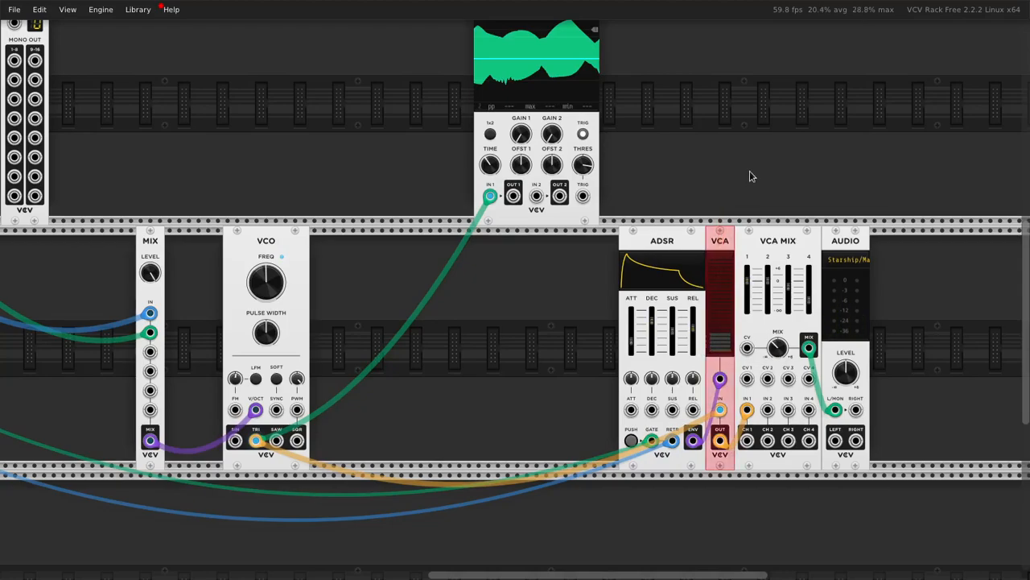
{"action": "left_click", "coordinate": [759, 281]}
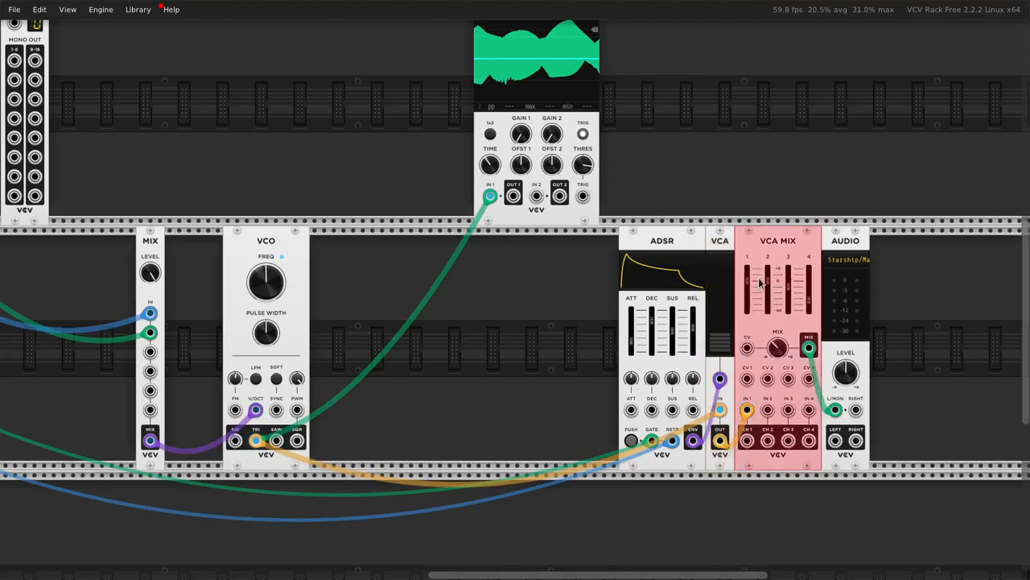
{"action": "left_click", "coordinate": [926, 173]}
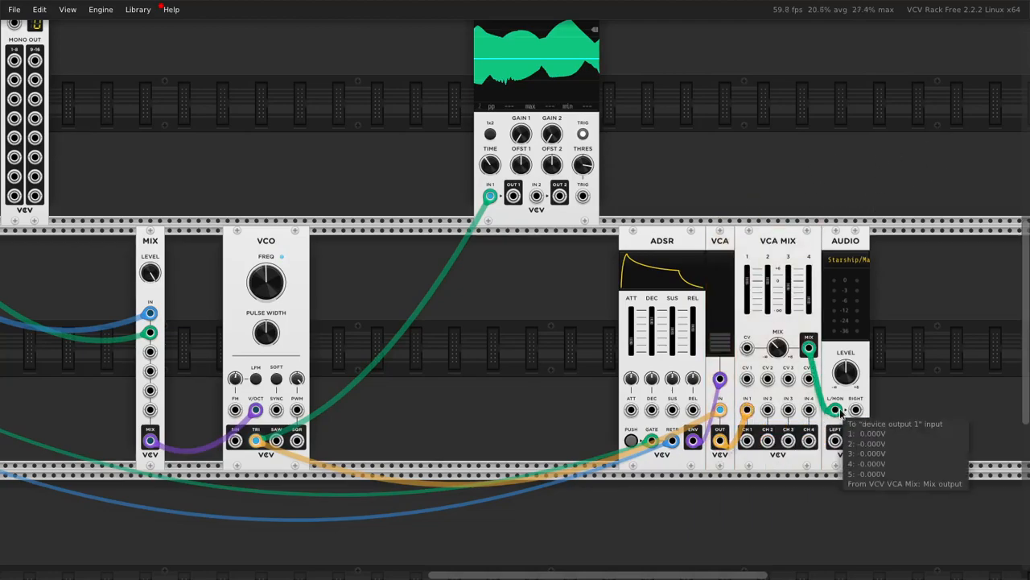
Step: Move the MAN. CV and CV SPREADER modules away from MIDI-CV, leaving a gap between them
{"action": "left_click_drag", "start_coordinate": [399, 334], "coordinate": [821, 348]}
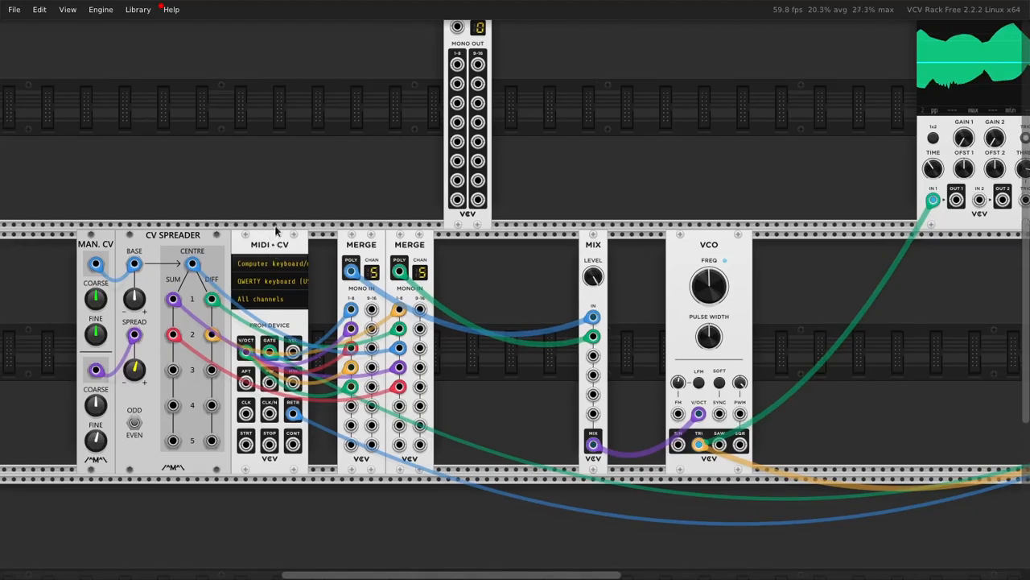
{"action": "left_click_drag", "start_coordinate": [180, 218], "coordinate": [44, 273]}
{"action": "left_click_drag", "start_coordinate": [172, 240], "coordinate": [66, 238]}
{"action": "left_click", "coordinate": [160, 180]}
{"action": "left_click_drag", "start_coordinate": [347, 235], "coordinate": [412, 237]}
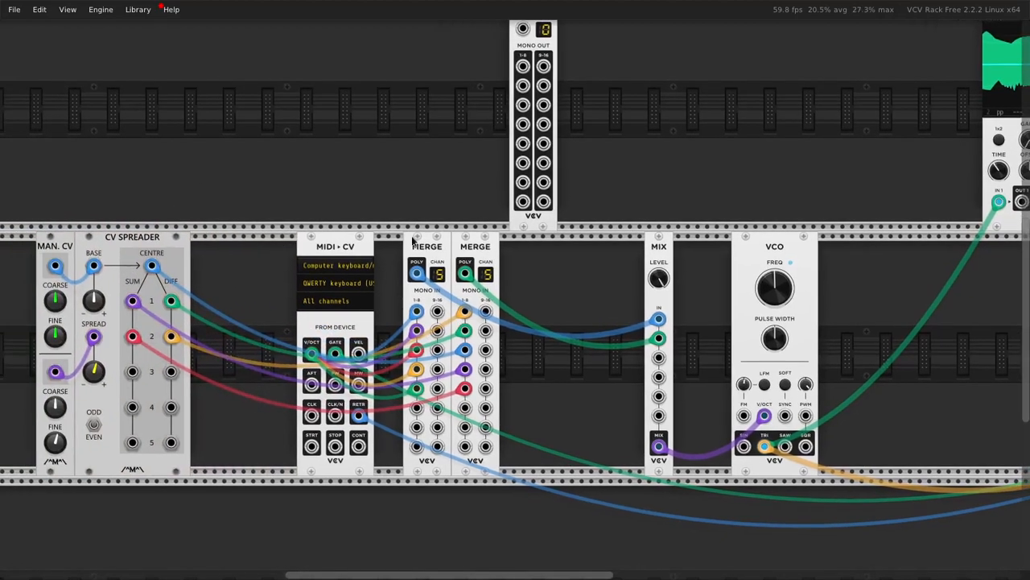
Step: Set MIDI-CV's polyphony channels to 16
{"action": "right_click", "coordinate": [336, 247]}
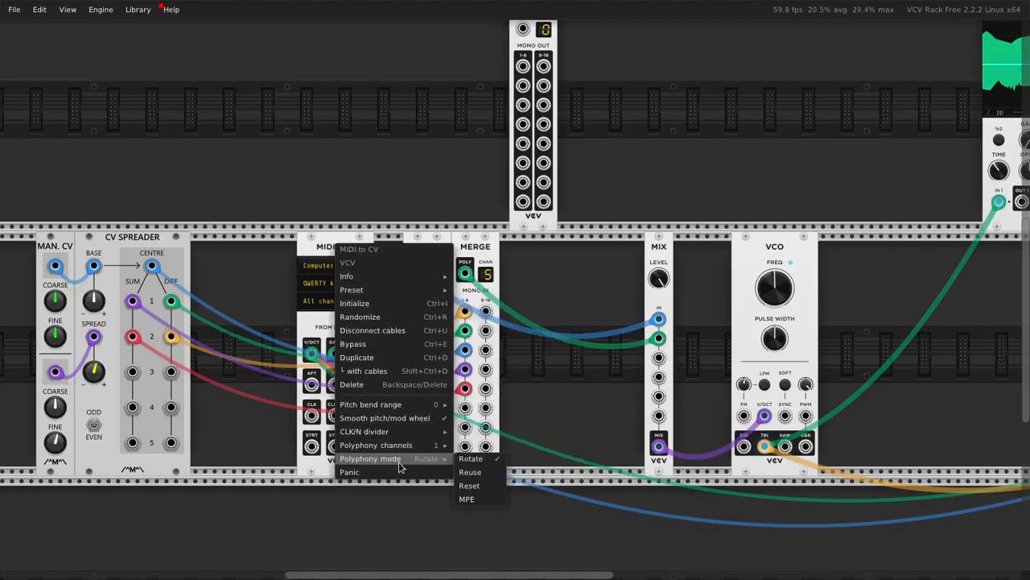
{"action": "mouse_move", "coordinate": [401, 451]}
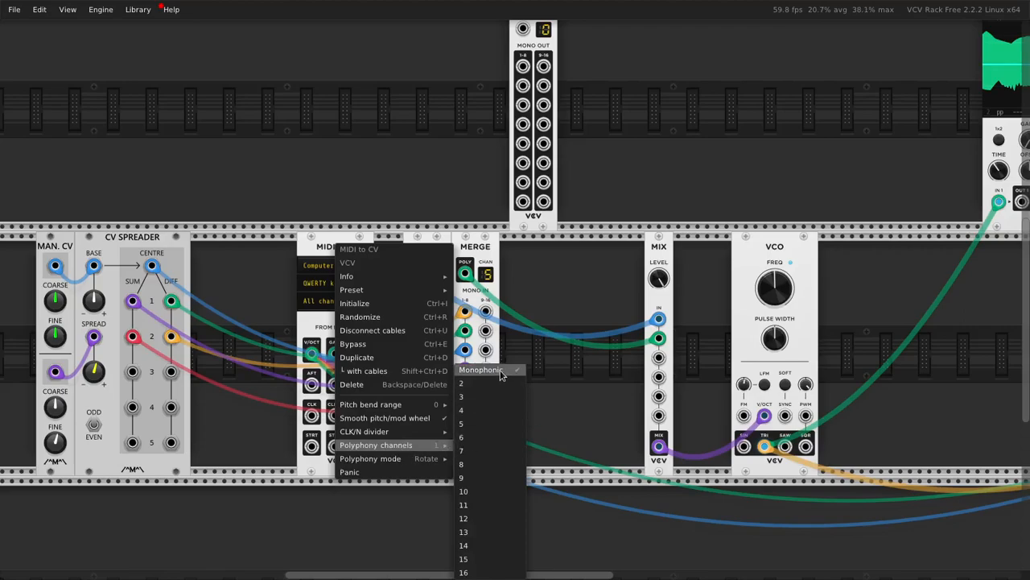
{"action": "left_click", "coordinate": [505, 572]}
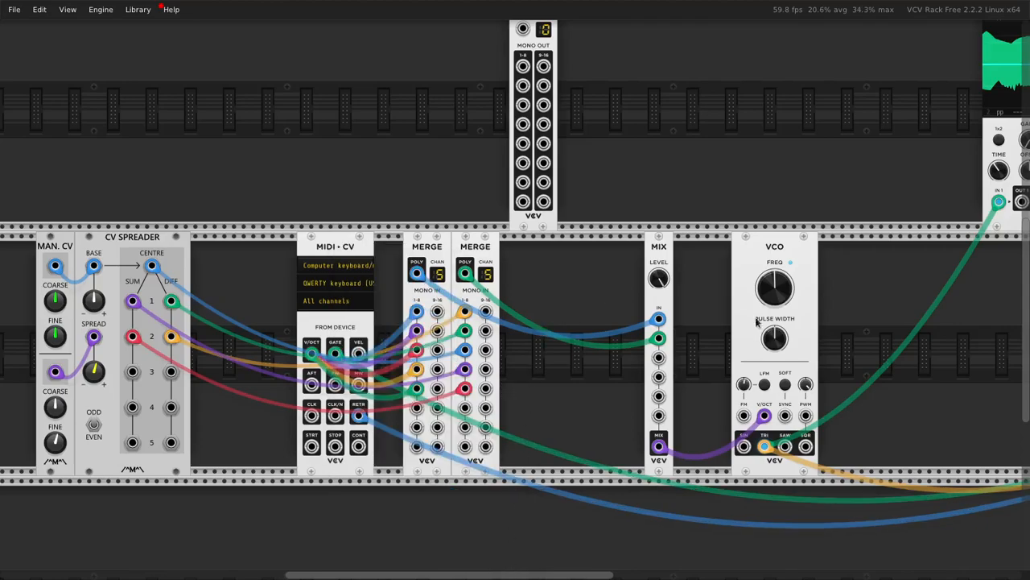
Step: Examine the polyphonic signals at the envelope, VCA, MIDI-CV's V/OCT output and the MERGE modules while playing notes
{"action": "scroll", "coordinate": [489, 316], "scroll_direction": "right", "scroll_amount": 10}
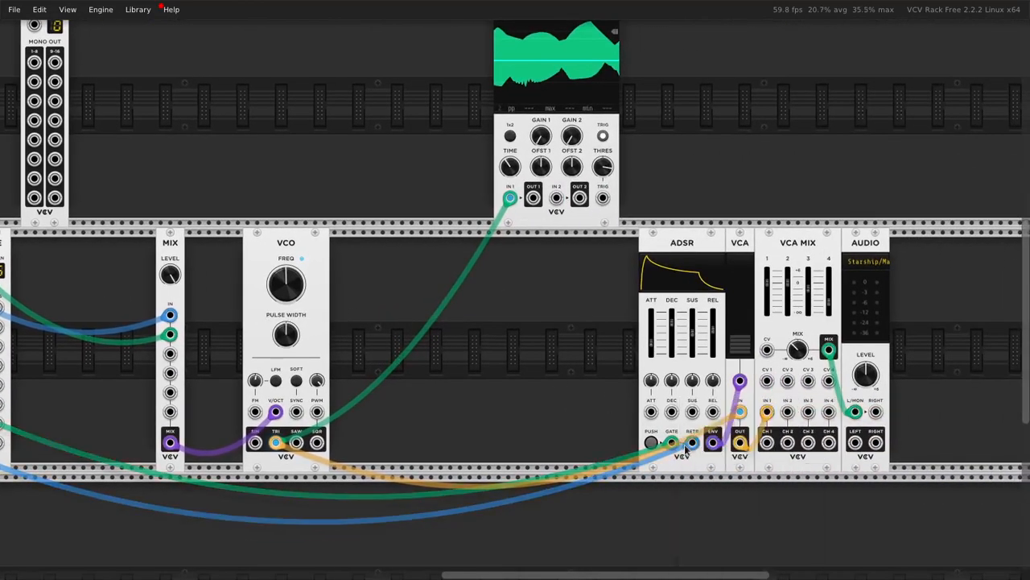
{"action": "mouse_move", "coordinate": [738, 380]}
{"action": "scroll", "coordinate": [520, 321], "scroll_direction": "left", "scroll_amount": 3}
{"action": "left_click_drag", "start_coordinate": [457, 170], "coordinate": [376, 304]}
{"action": "left_click", "coordinate": [516, 123]}
{"action": "scroll", "coordinate": [646, 385], "scroll_direction": "right", "scroll_amount": 5}
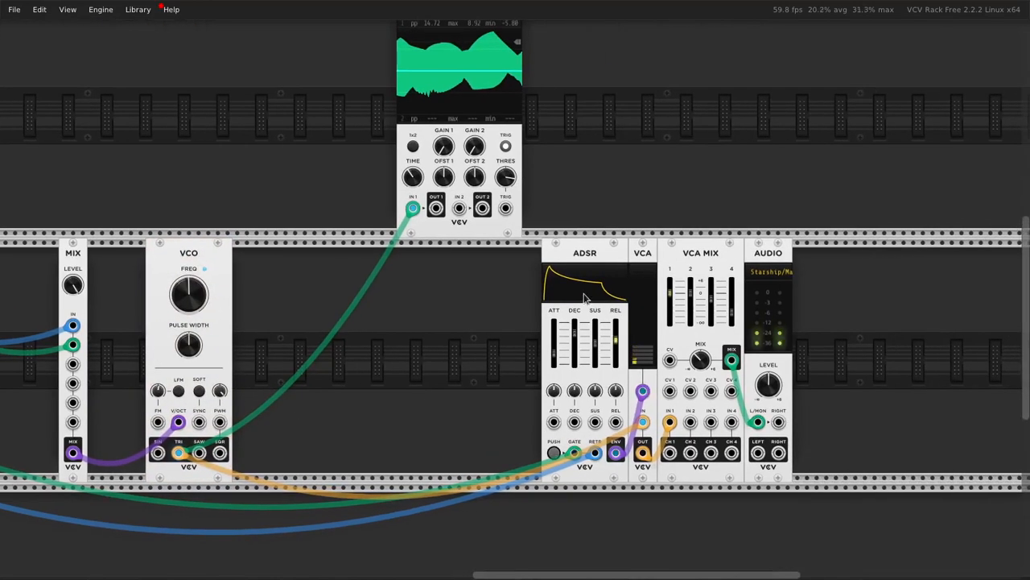
{"action": "scroll", "coordinate": [610, 360], "scroll_direction": "left", "scroll_amount": 4}
{"action": "scroll", "coordinate": [272, 354], "scroll_direction": "left", "scroll_amount": 5}
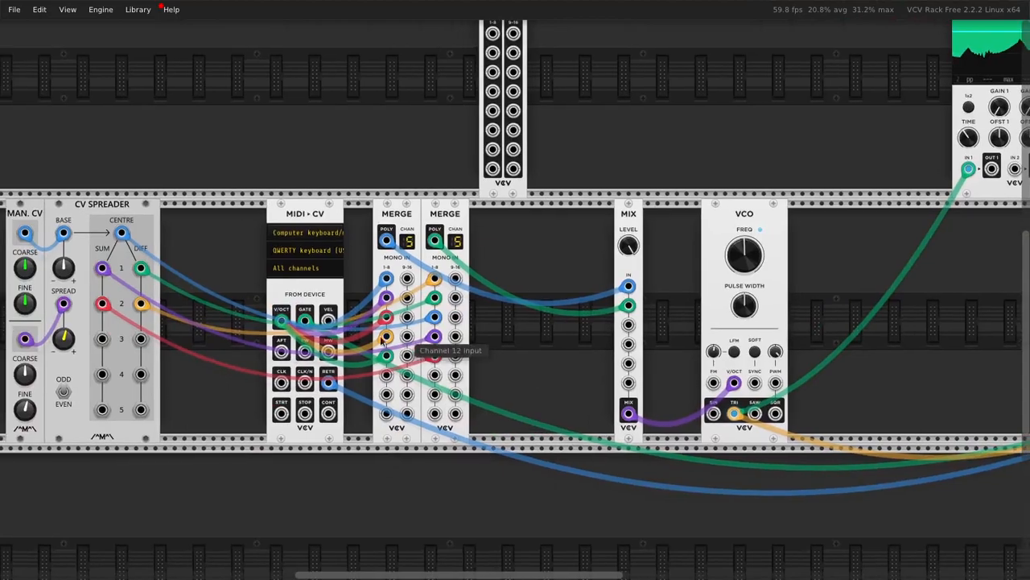
{"action": "mouse_move", "coordinate": [280, 322]}
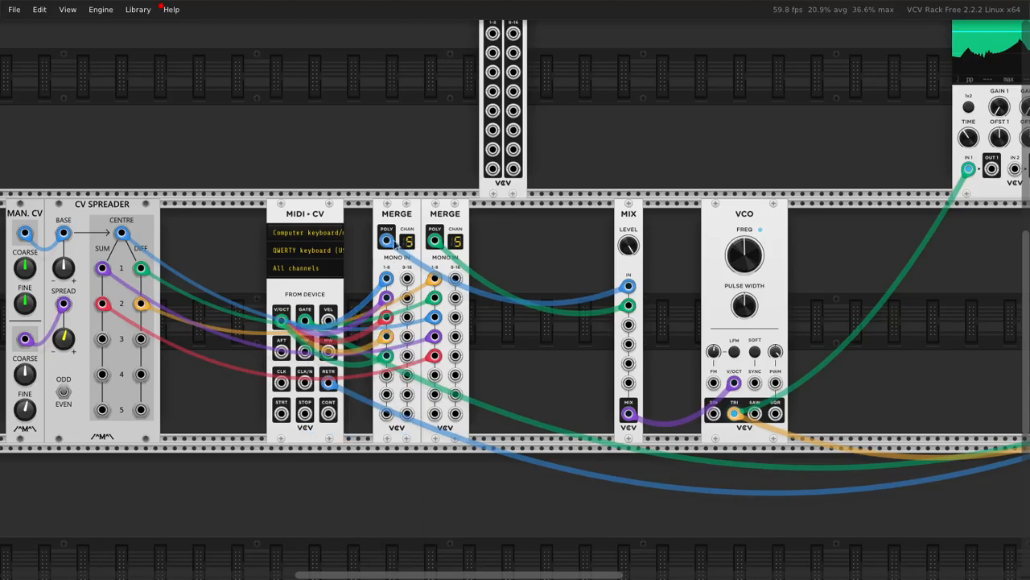
Step: Delete both MERGE modules and the MIX feeding the VCO, and move the VCO closer to MIDI-CV
{"action": "mouse_move", "coordinate": [385, 313]}
{"action": "left_click_drag", "start_coordinate": [511, 237], "coordinate": [400, 236]}
{"action": "key", "text": "Delete"}
{"action": "scroll", "coordinate": [540, 244], "scroll_direction": "right", "scroll_amount": 2}
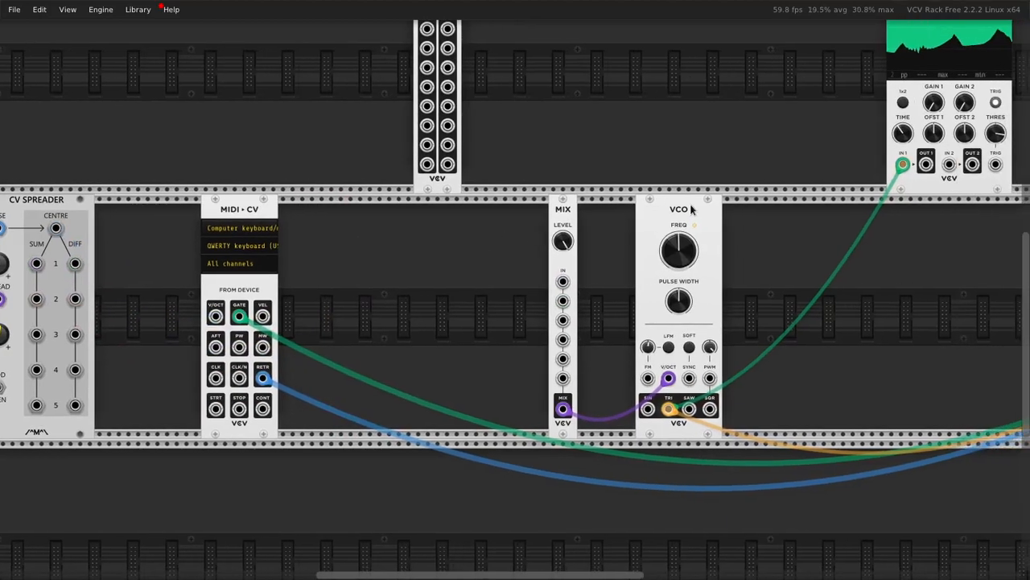
{"action": "left_click_drag", "start_coordinate": [612, 226], "coordinate": [497, 226]}
{"action": "left_click_drag", "start_coordinate": [568, 214], "coordinate": [609, 220]}
{"action": "left_click_drag", "start_coordinate": [597, 169], "coordinate": [604, 233]}
{"action": "key", "text": "Delete"}
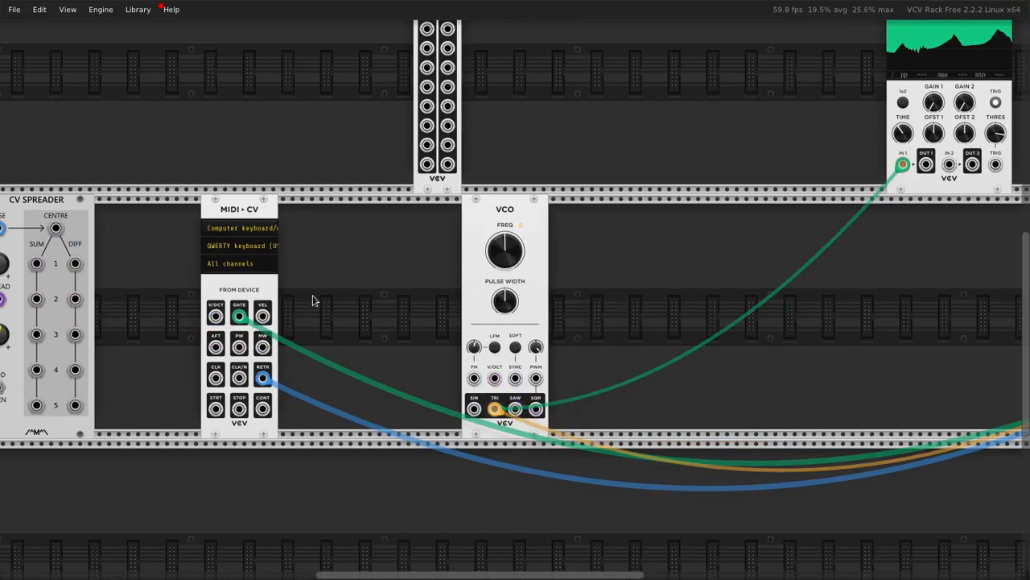
Step: Patch MIDI-CV's V/OCT output directly into the VCO's V/OCT input and check the signal chain while playing notes
{"action": "left_click_drag", "start_coordinate": [215, 316], "coordinate": [494, 377]}
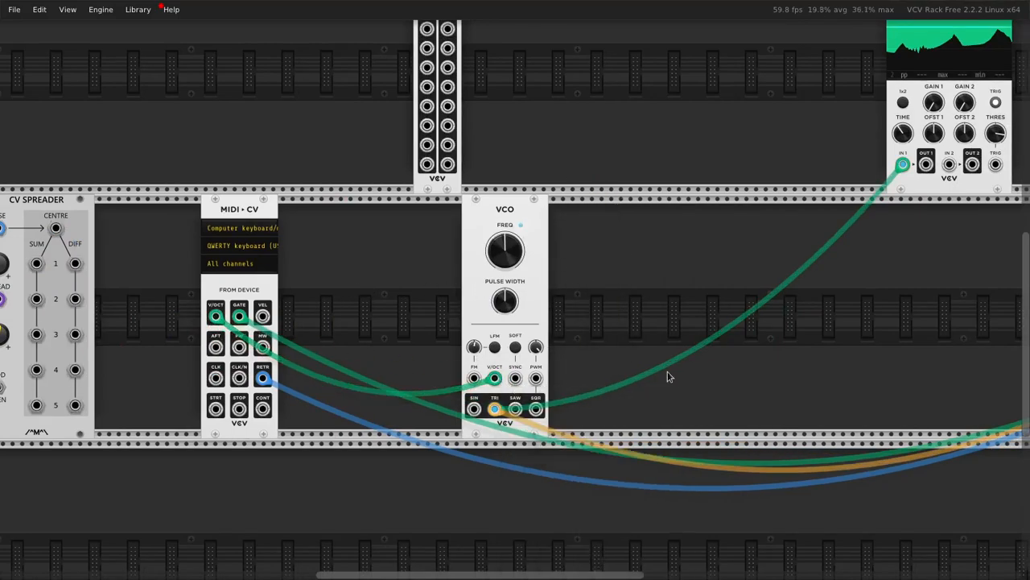
{"action": "scroll", "coordinate": [668, 382], "scroll_direction": "right", "scroll_amount": 8}
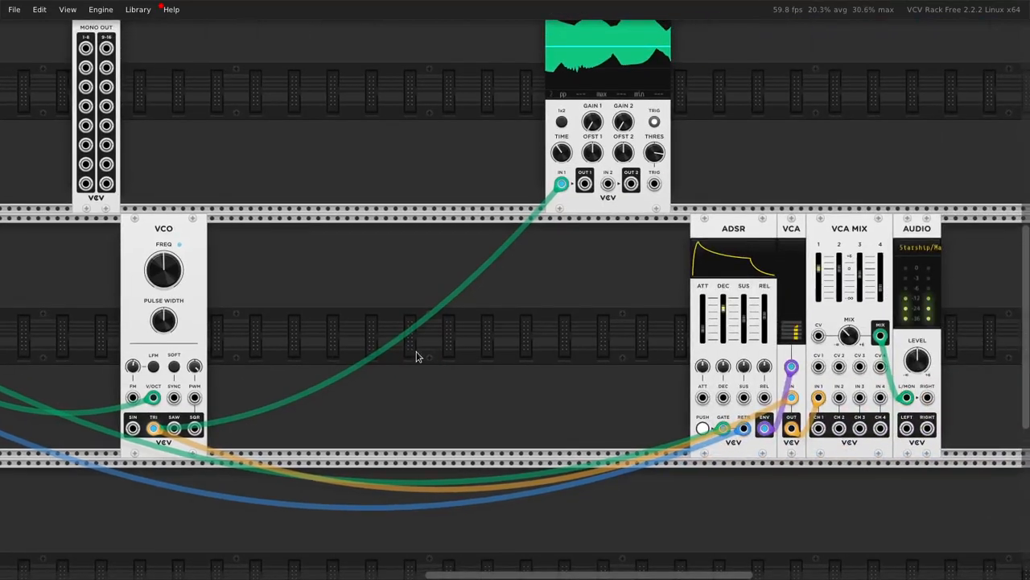
{"action": "scroll", "coordinate": [563, 364], "scroll_direction": "left", "scroll_amount": 5}
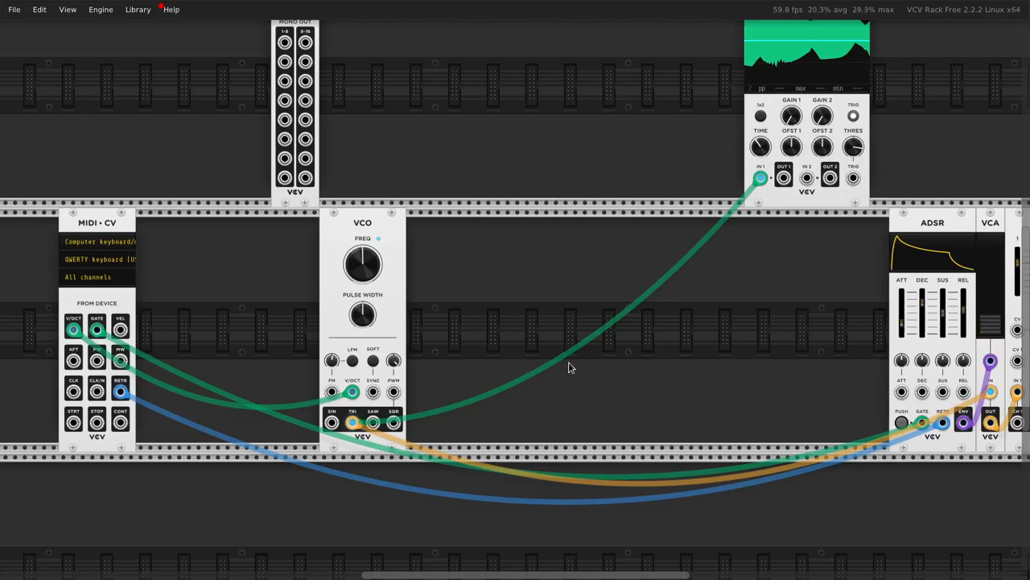
Step: Place MIDI-CV directly against the VCO and delete the unpatched 16-channel MONO OUT module in the row above
{"action": "left_click_drag", "start_coordinate": [381, 238], "coordinate": [427, 240]}
{"action": "left_click_drag", "start_coordinate": [263, 227], "coordinate": [485, 226]}
{"action": "left_click_drag", "start_coordinate": [347, 219], "coordinate": [580, 235]}
{"action": "left_click_drag", "start_coordinate": [676, 306], "coordinate": [435, 332]}
{"action": "left_click_drag", "start_coordinate": [383, 119], "coordinate": [239, 185]}
{"action": "key", "text": "Delete"}
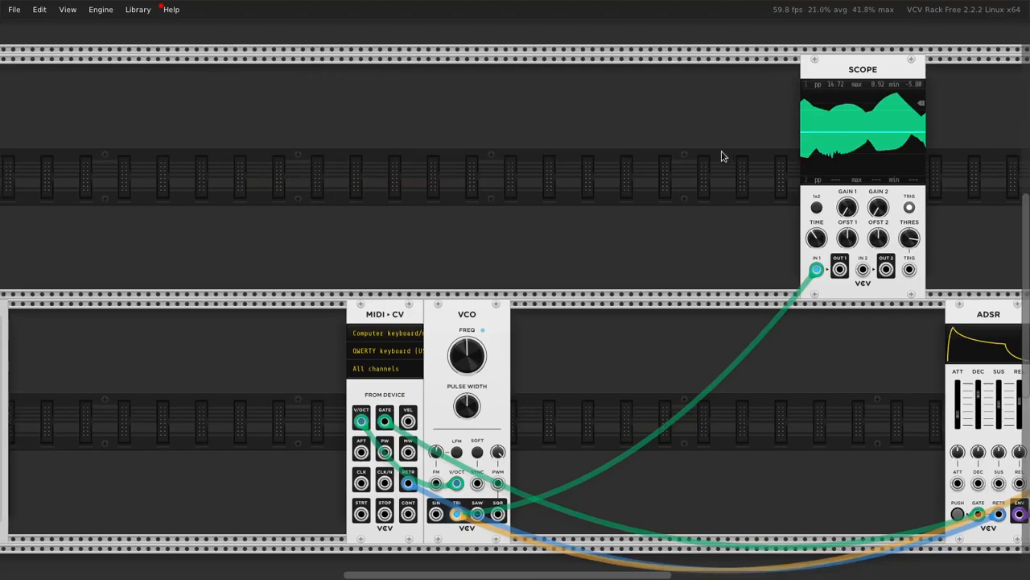
Step: Delete the SCOPE and the leftover module on the far side of MIDI-CV from the VCO
{"action": "left_click_drag", "start_coordinate": [719, 149], "coordinate": [853, 213]}
{"action": "key", "text": "Delete"}
{"action": "left_click_drag", "start_coordinate": [443, 234], "coordinate": [750, 198]}
{"action": "left_click_drag", "start_coordinate": [299, 311], "coordinate": [193, 314]}
{"action": "key", "text": "Delete"}
Step: Move the ADSR, VCA, VCA MIX and AUDIO modules together so they sit directly against the VCO
{"action": "left_click_drag", "start_coordinate": [958, 299], "coordinate": [711, 223]}
{"action": "left_click", "coordinate": [784, 151]}
{"action": "left_click_drag", "start_coordinate": [926, 204], "coordinate": [546, 185]}
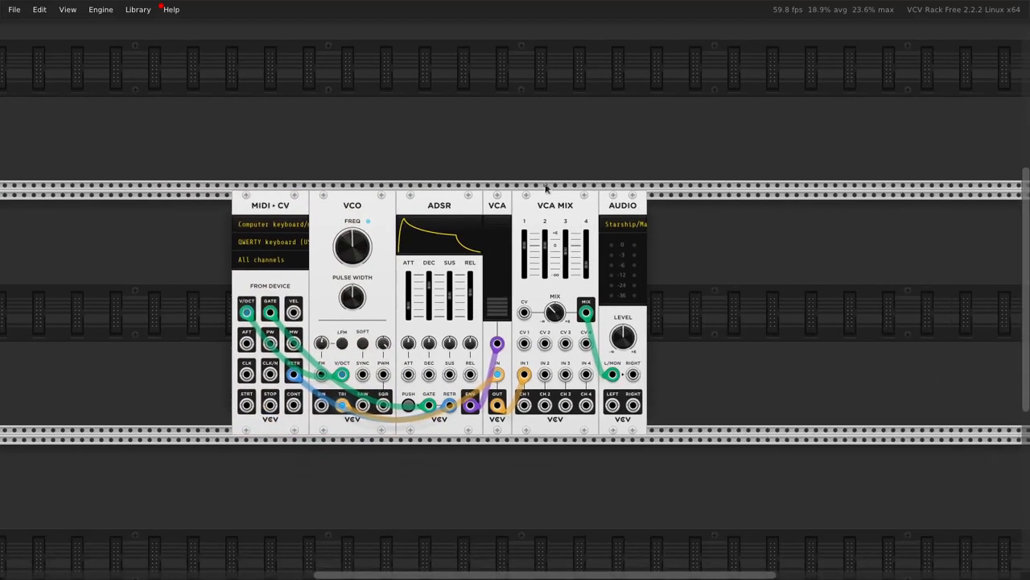
Step: Set the VCA's level to 50%
{"action": "right_click", "coordinate": [496, 284]}
{"action": "type", "text": "50"}
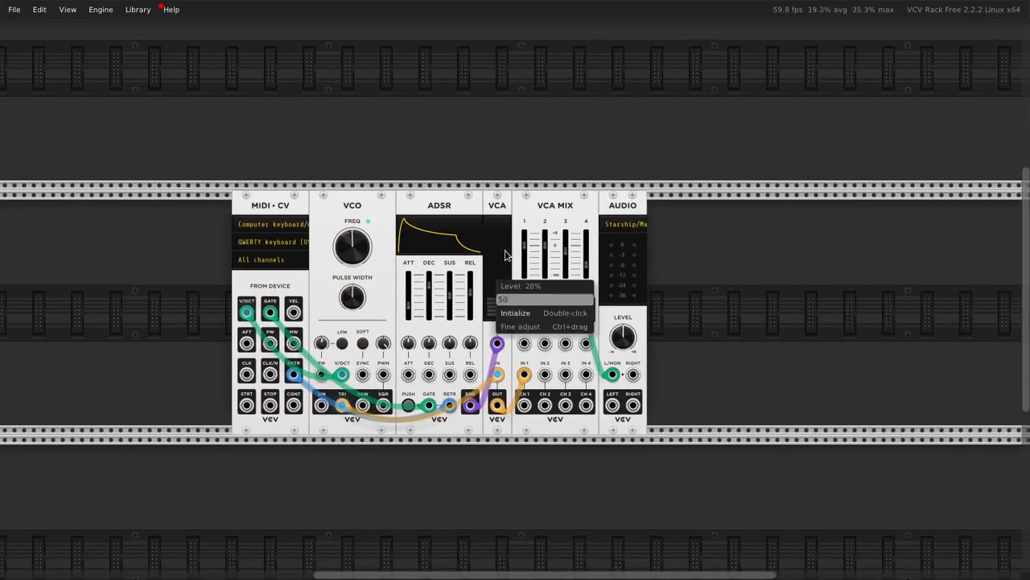
{"action": "key", "text": "Return"}
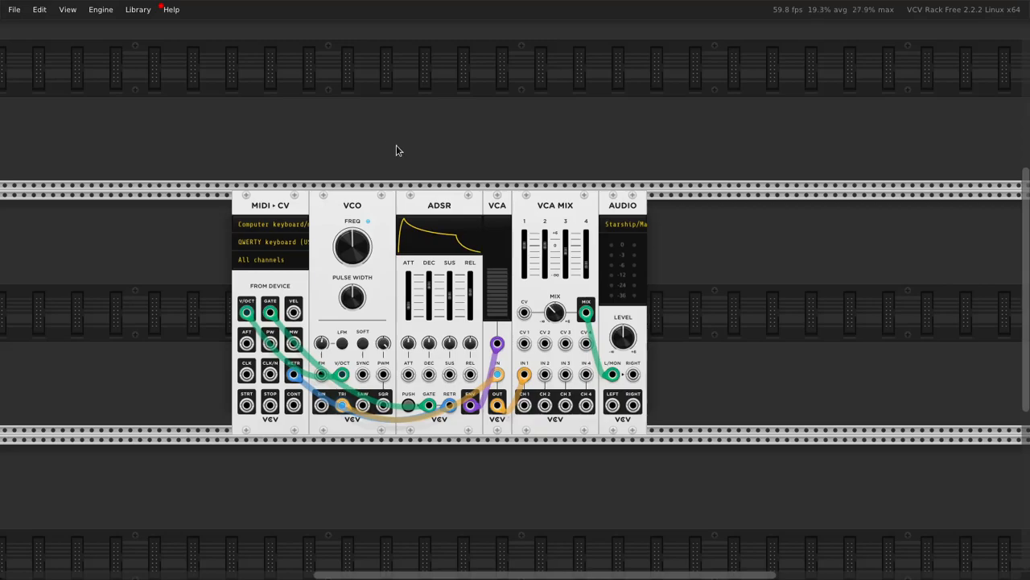
Step: Play single notes and chords while examining the VCA's level display and the polyphonic channels at its CV input
{"action": "key", "text": "z"}
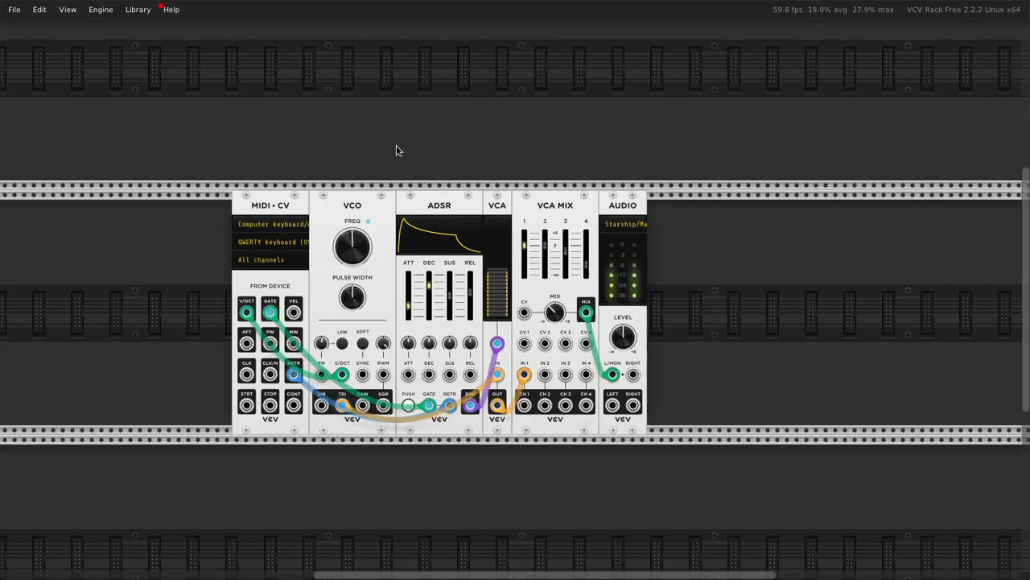
{"action": "key", "text": "z"}
{"action": "key", "text": "z"}
{"action": "key", "text": "z"}
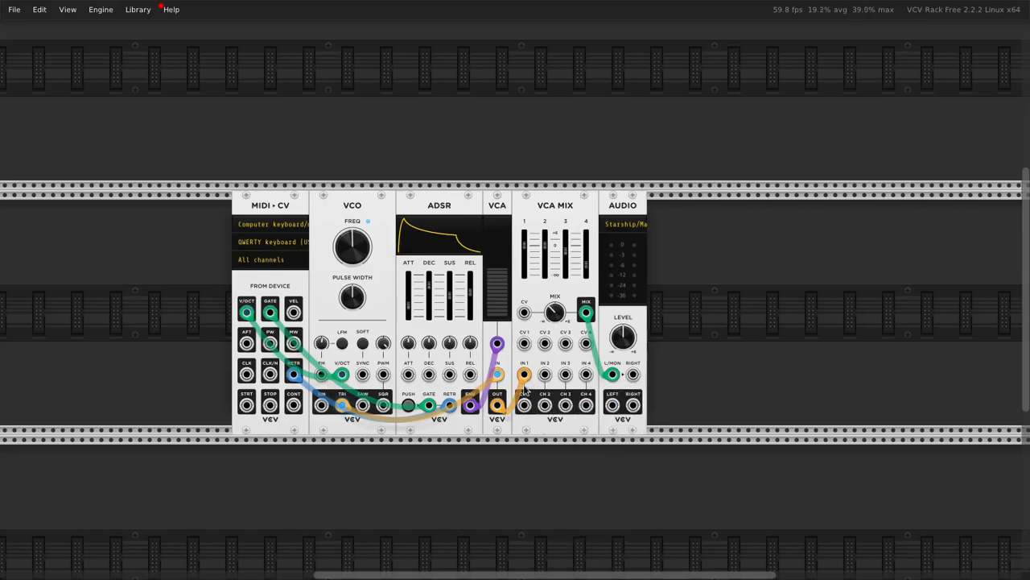
{"action": "scroll", "coordinate": [483, 272], "scroll_direction": "up", "scroll_amount": 4}
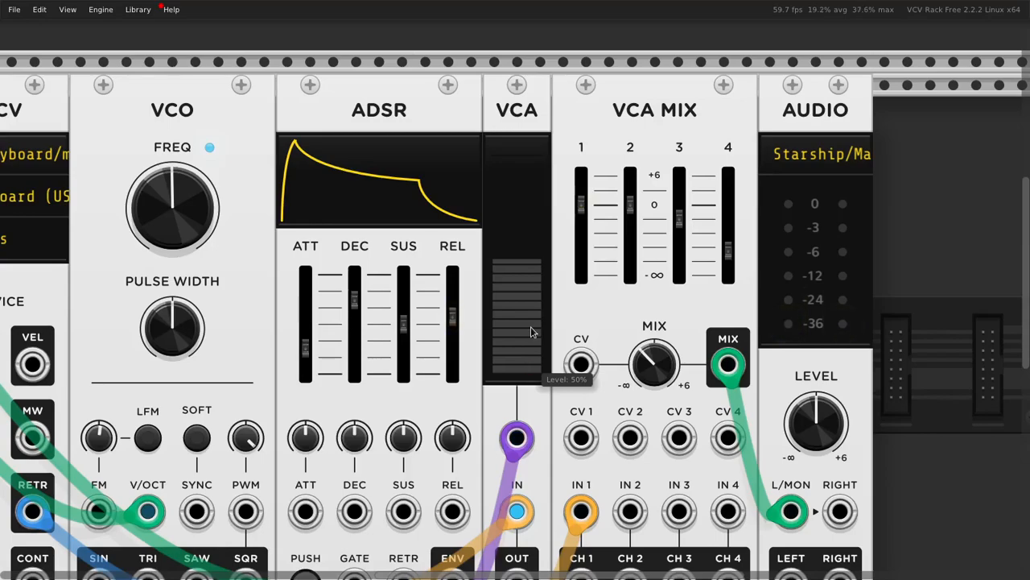
{"action": "key", "text": "z"}
{"action": "key", "text": "c"}
{"action": "key", "text": "b"}
{"action": "key", "text": "z"}
{"action": "key", "text": "c"}
{"action": "key", "text": "z"}
{"action": "key", "text": "c"}
{"action": "scroll", "coordinate": [518, 312], "scroll_direction": "down", "scroll_amount": 3}
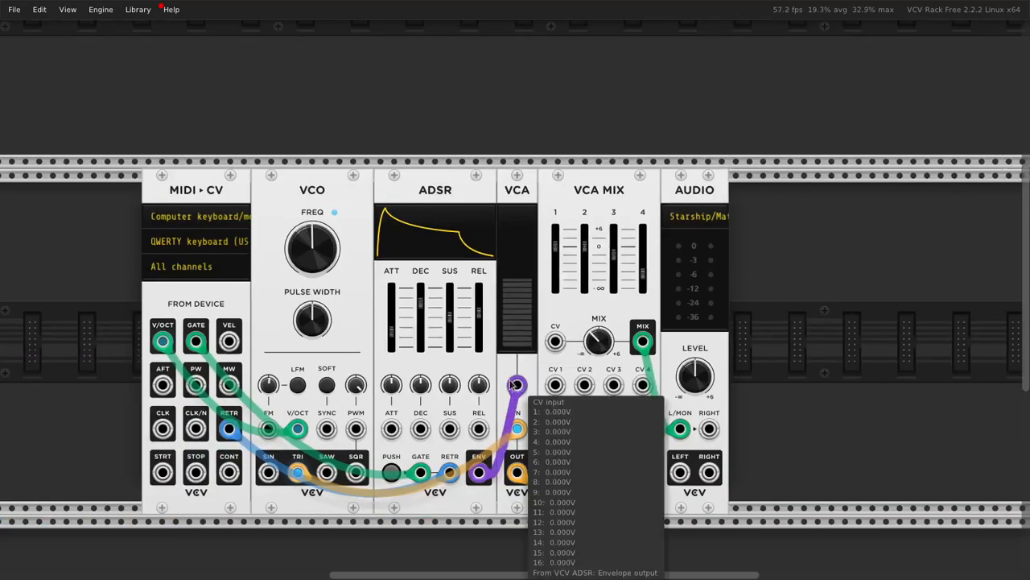
{"action": "scroll", "coordinate": [515, 384], "scroll_direction": "down", "scroll_amount": 2}
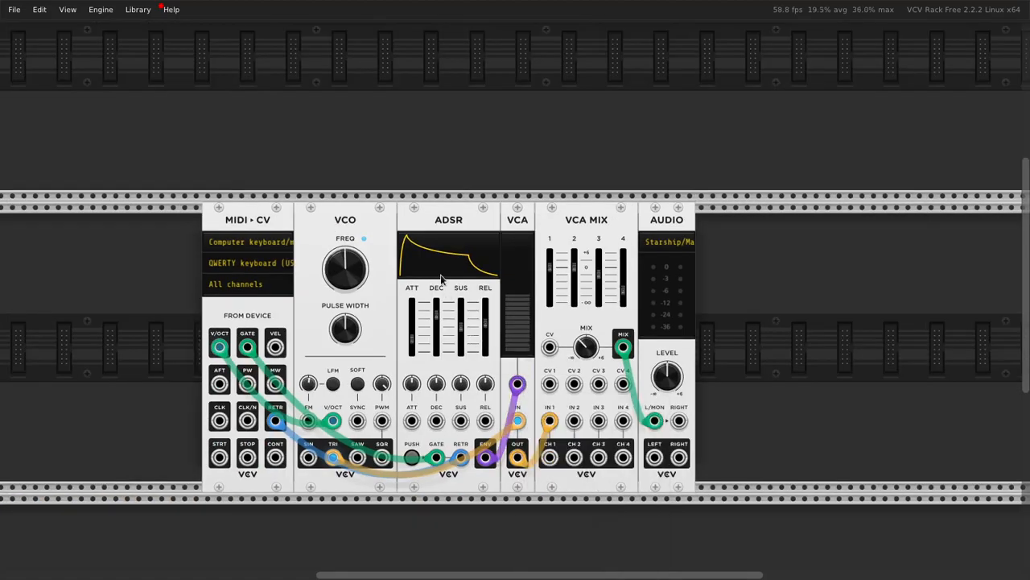
{"action": "scroll", "coordinate": [441, 279], "scroll_direction": "down", "scroll_amount": 1}
{"action": "left_click", "coordinate": [64, 9]}
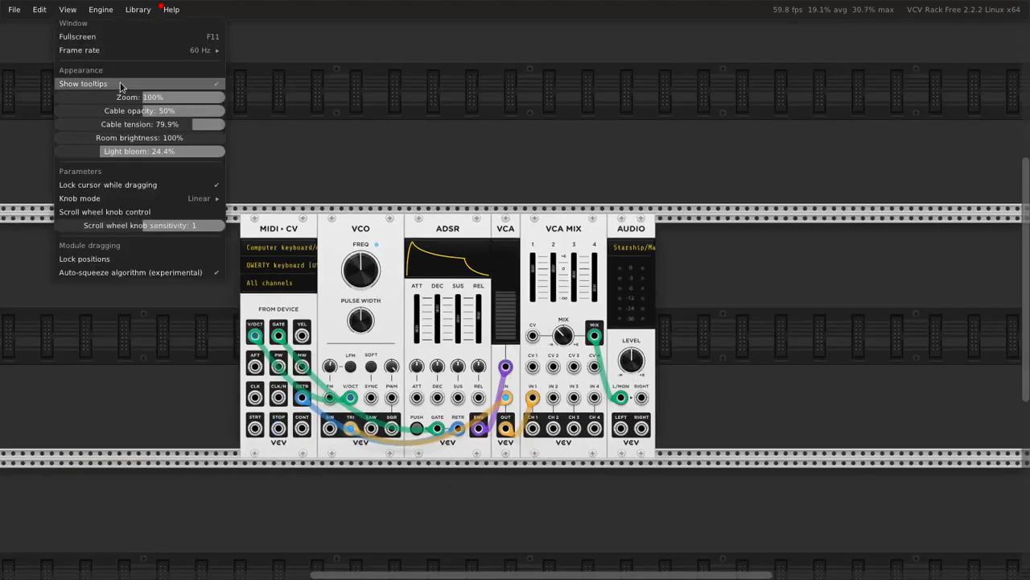
{"action": "left_click", "coordinate": [496, 98]}
{"action": "left_click_drag", "start_coordinate": [613, 147], "coordinate": [677, 133]}
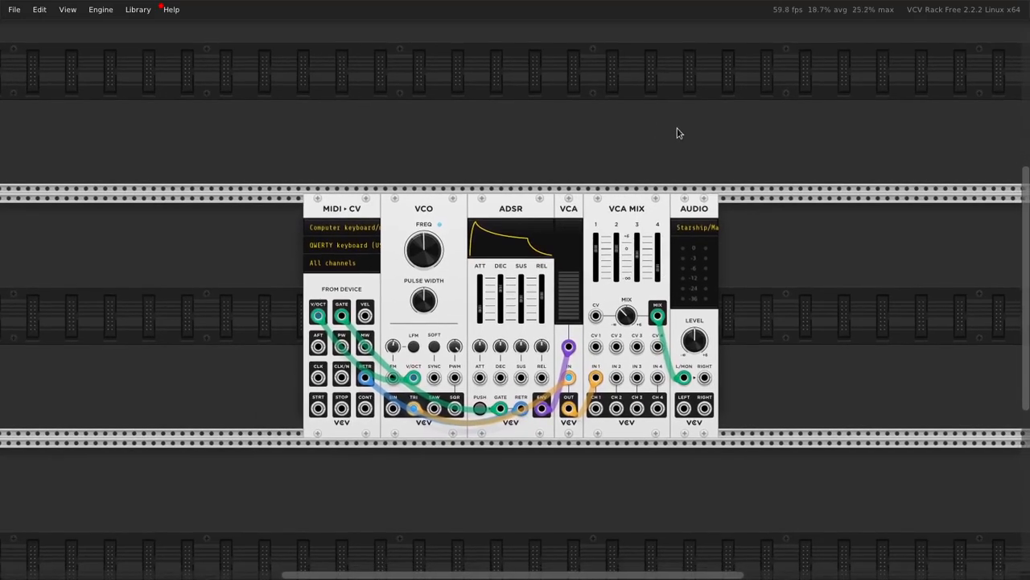